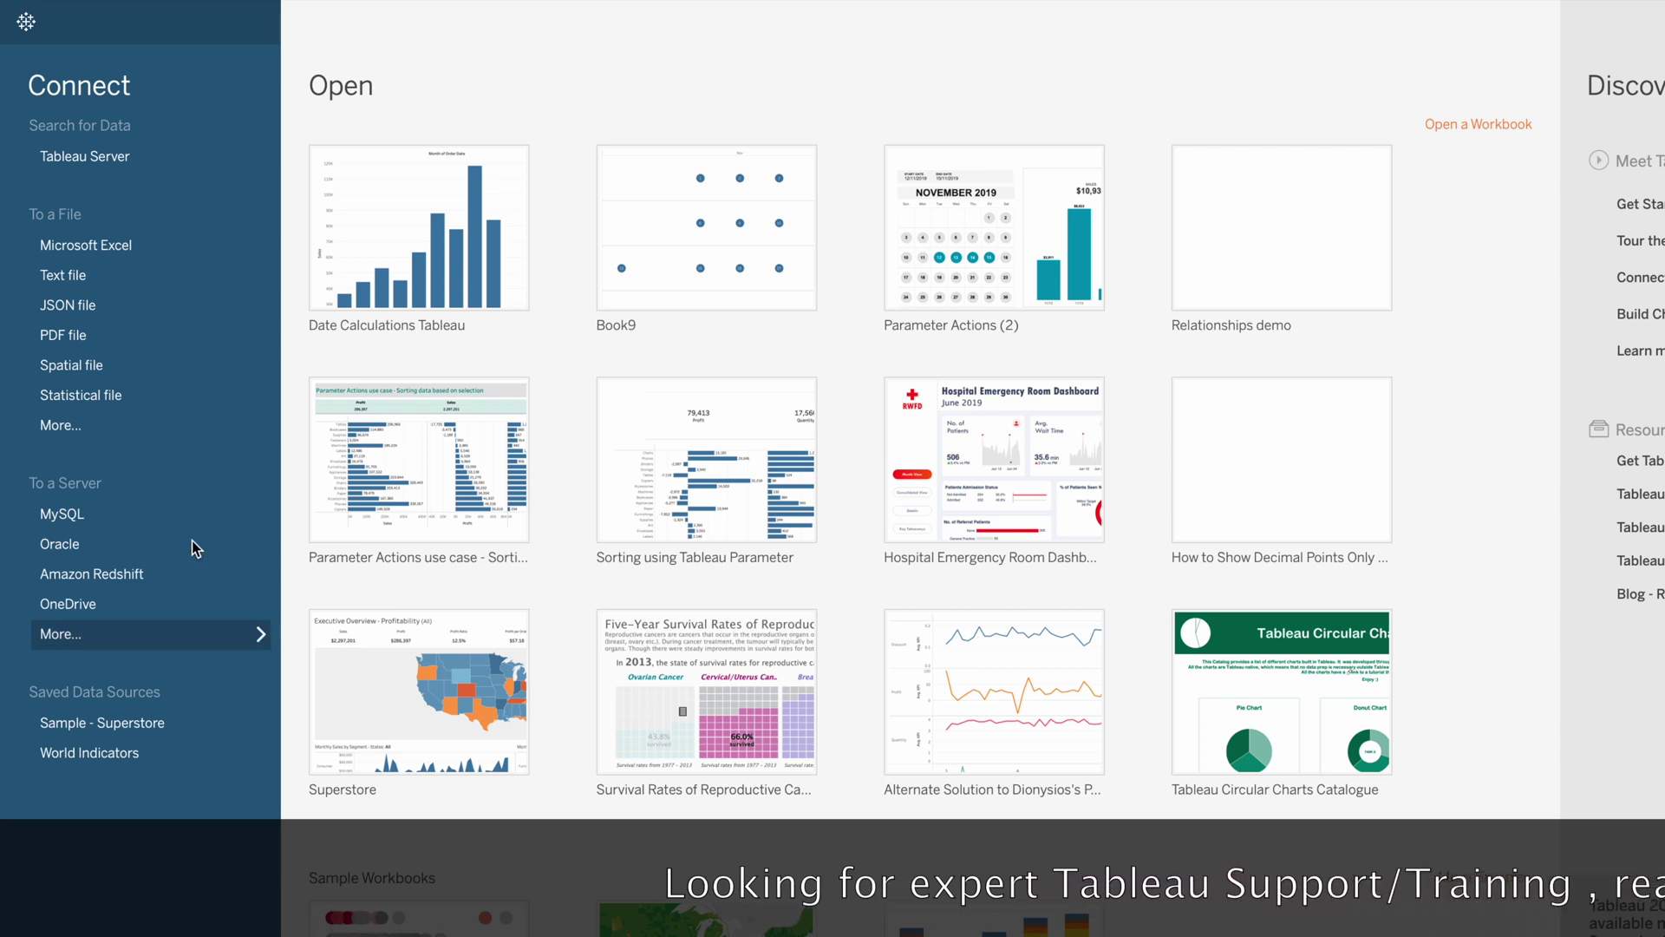
Connect to the Excel workbook Product List.xlsx from the Downloads folder.
left_click(108, 247)
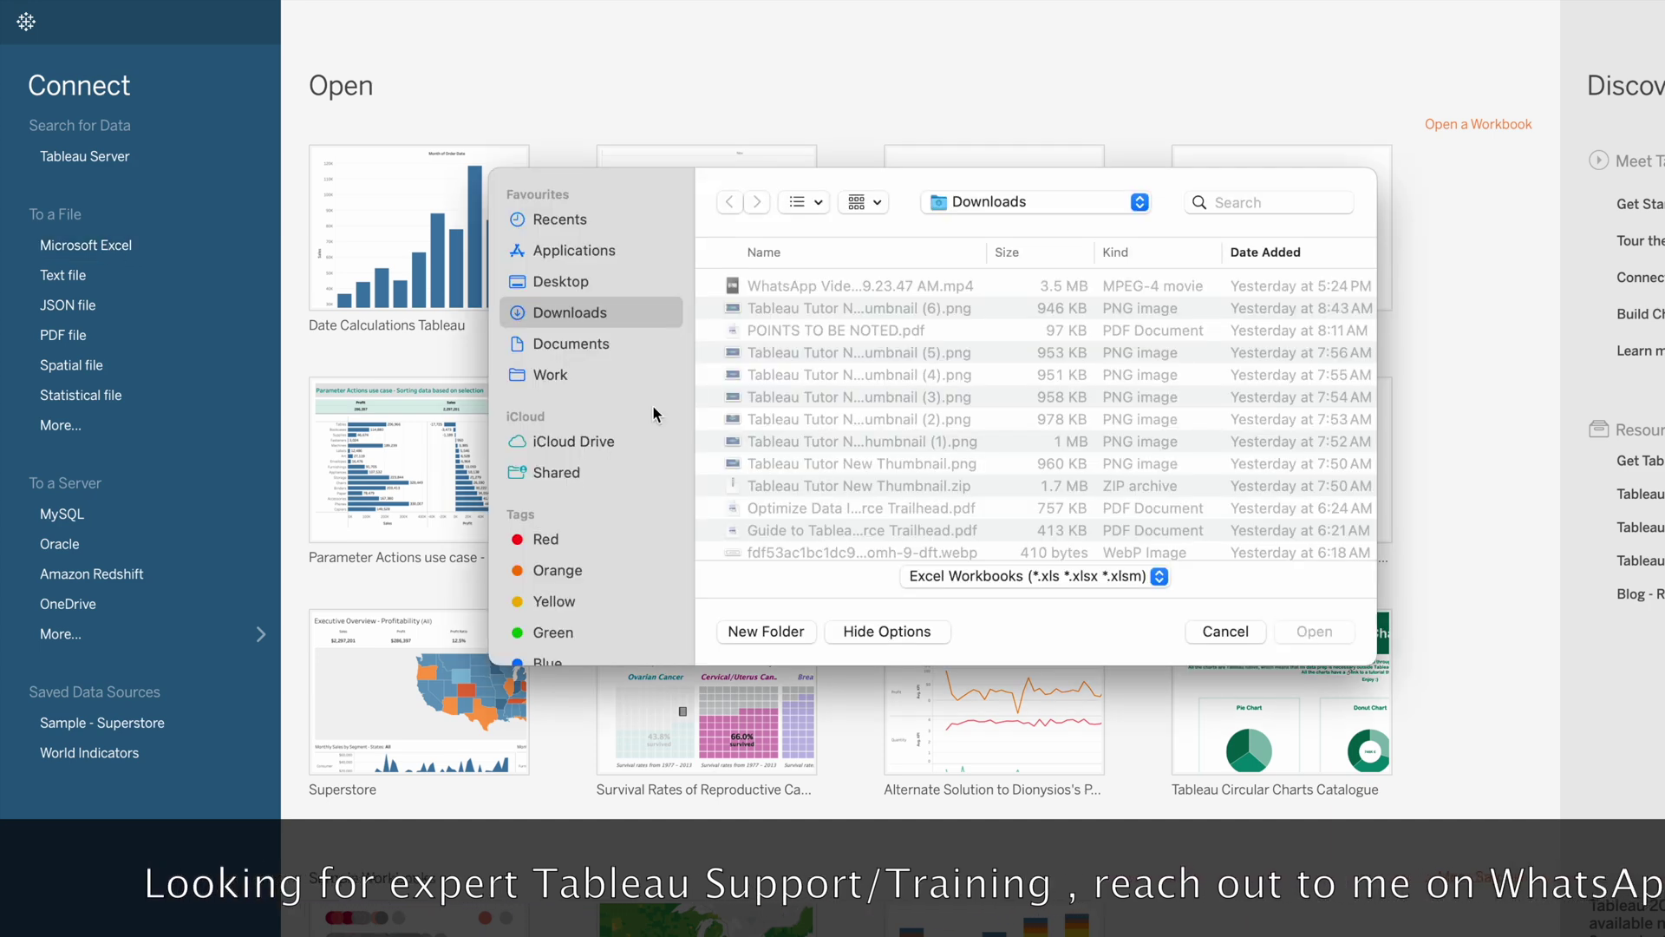
scroll(850, 427, "down", 15)
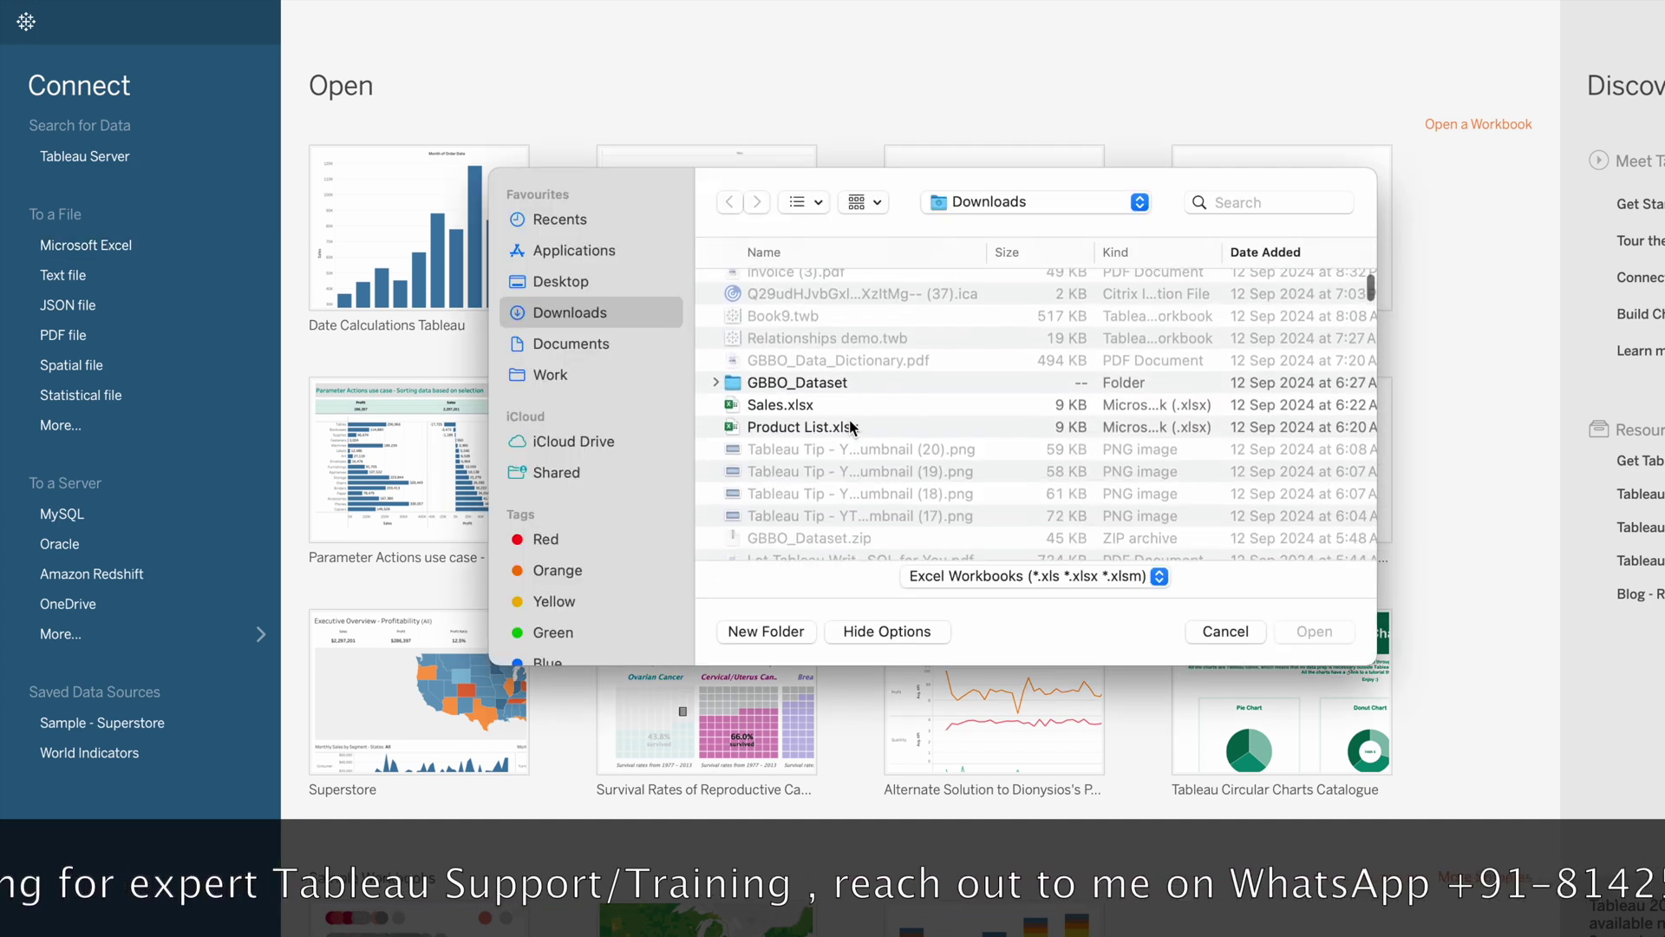
left_click(779, 425)
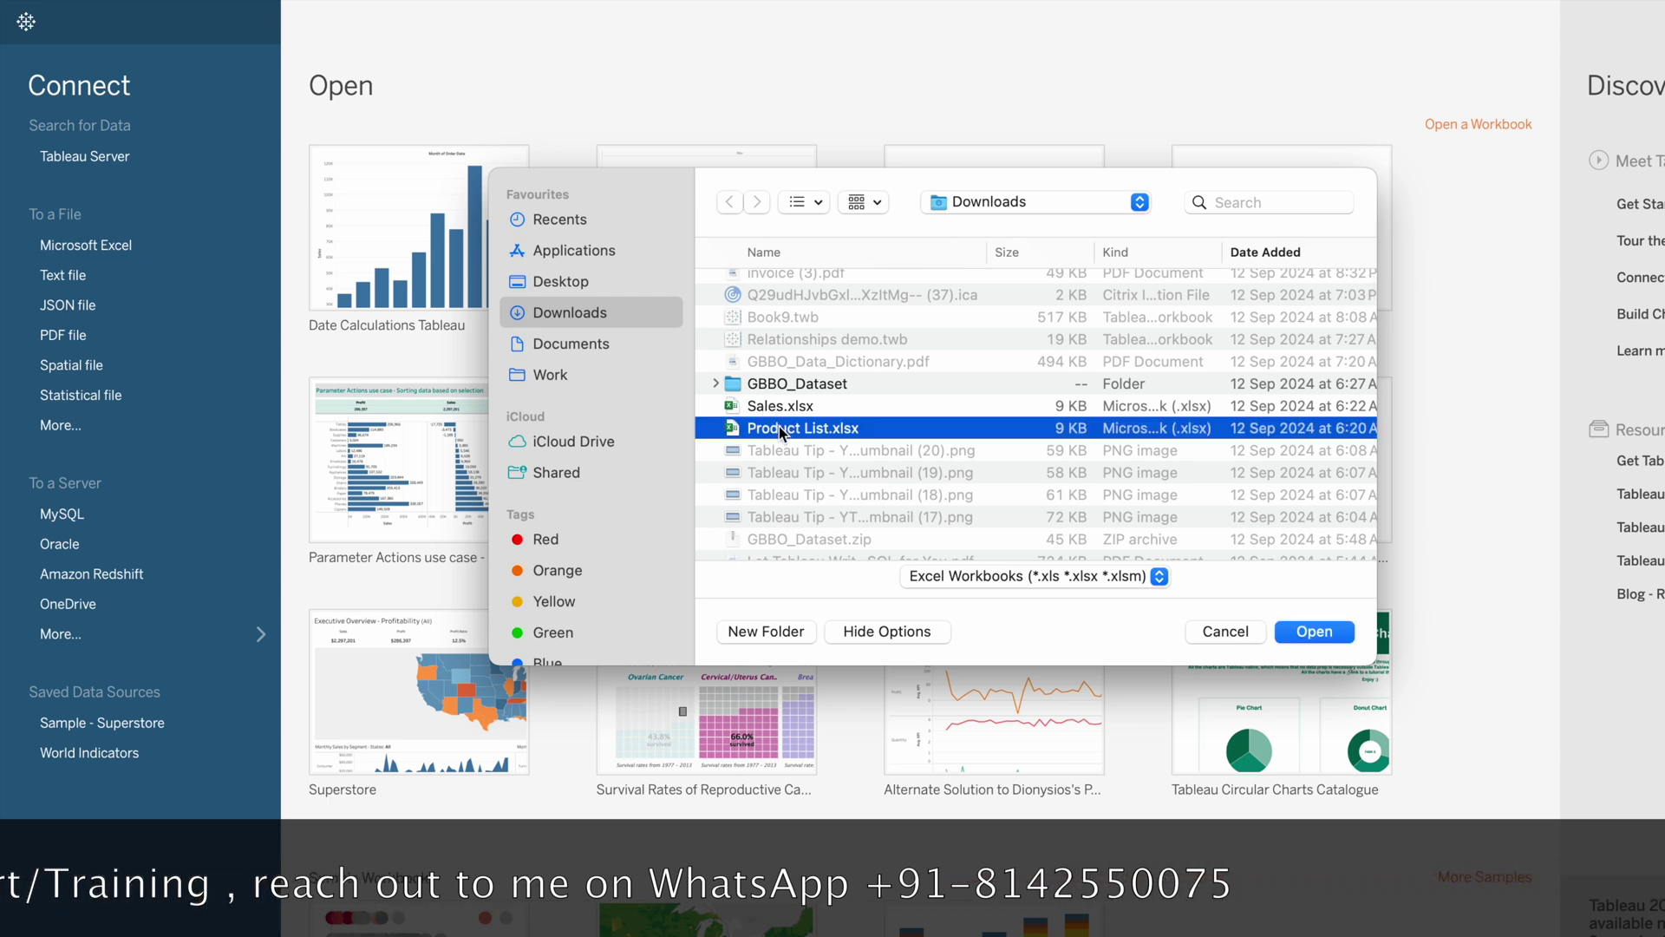
left_click(1314, 632)
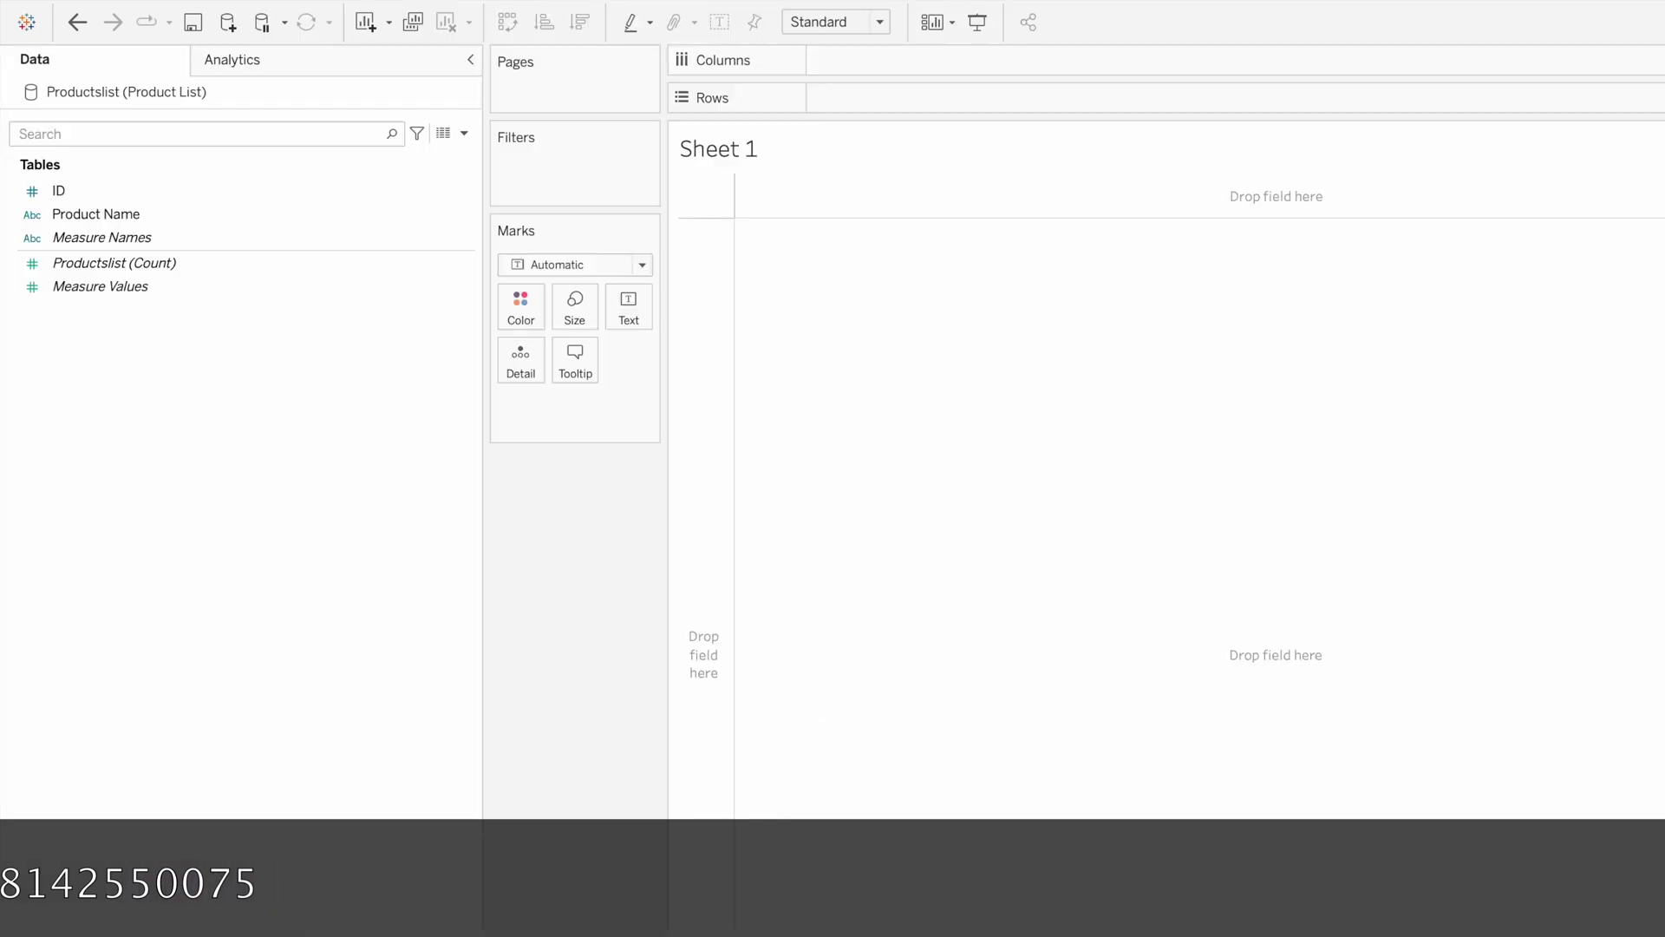
List ID and Product Name on rows in Sheet 1 and widen the Product Name column to fit its header.
left_click_drag(101, 198, 876, 101)
left_click_drag(218, 227, 997, 106)
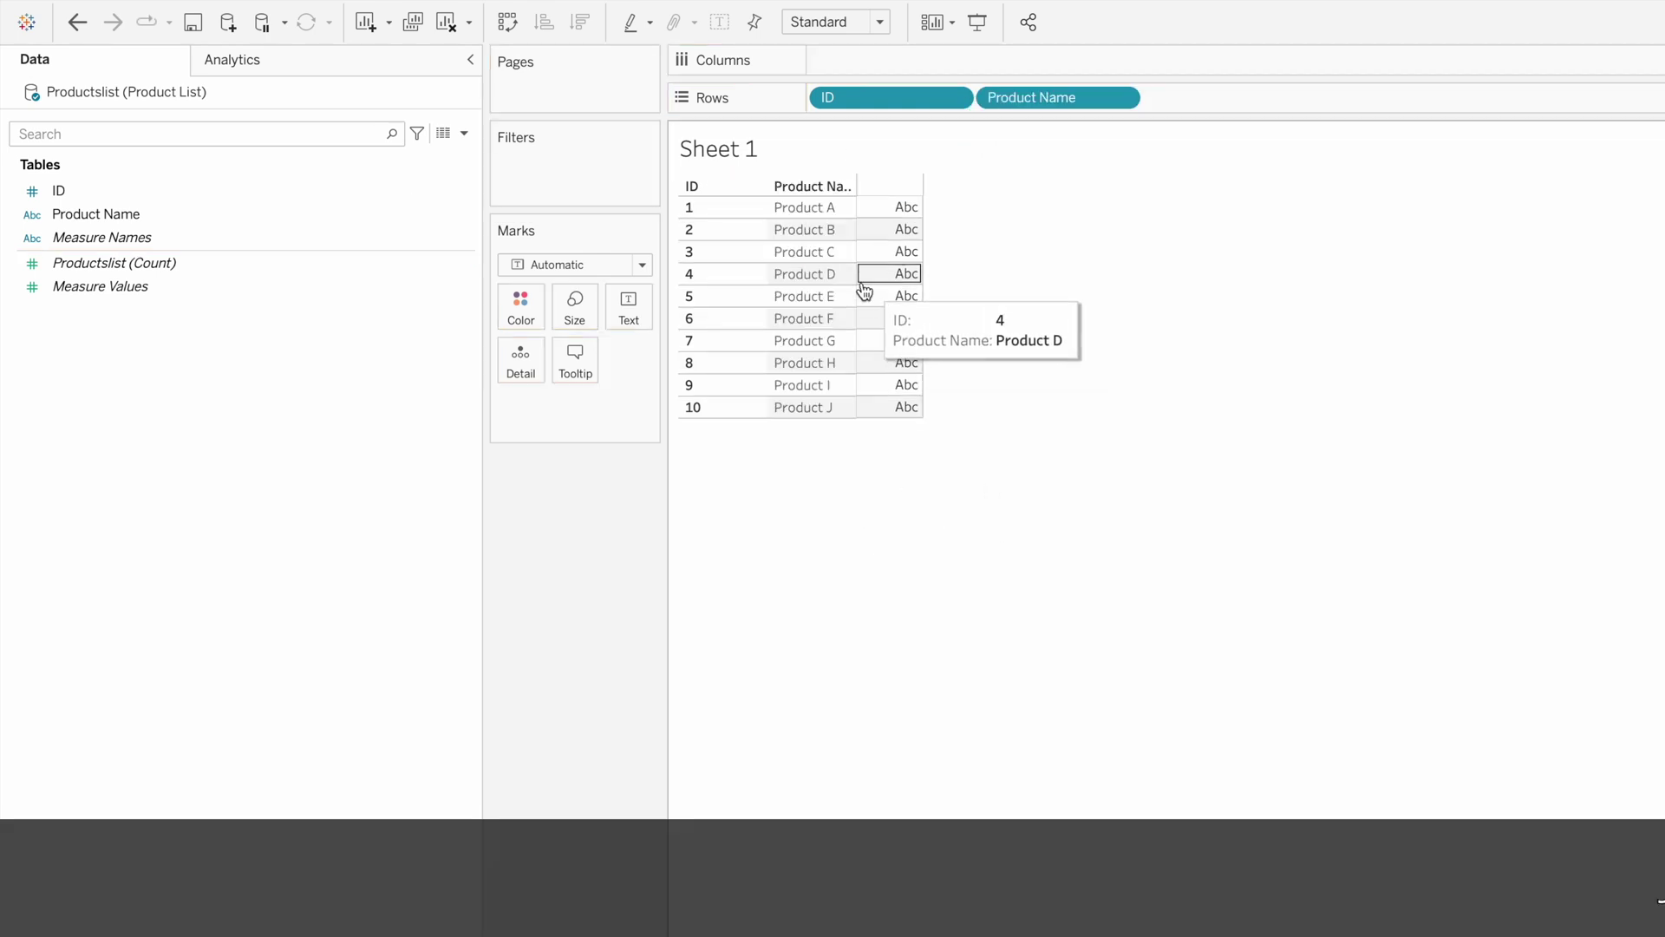
left_click_drag(924, 278, 995, 279)
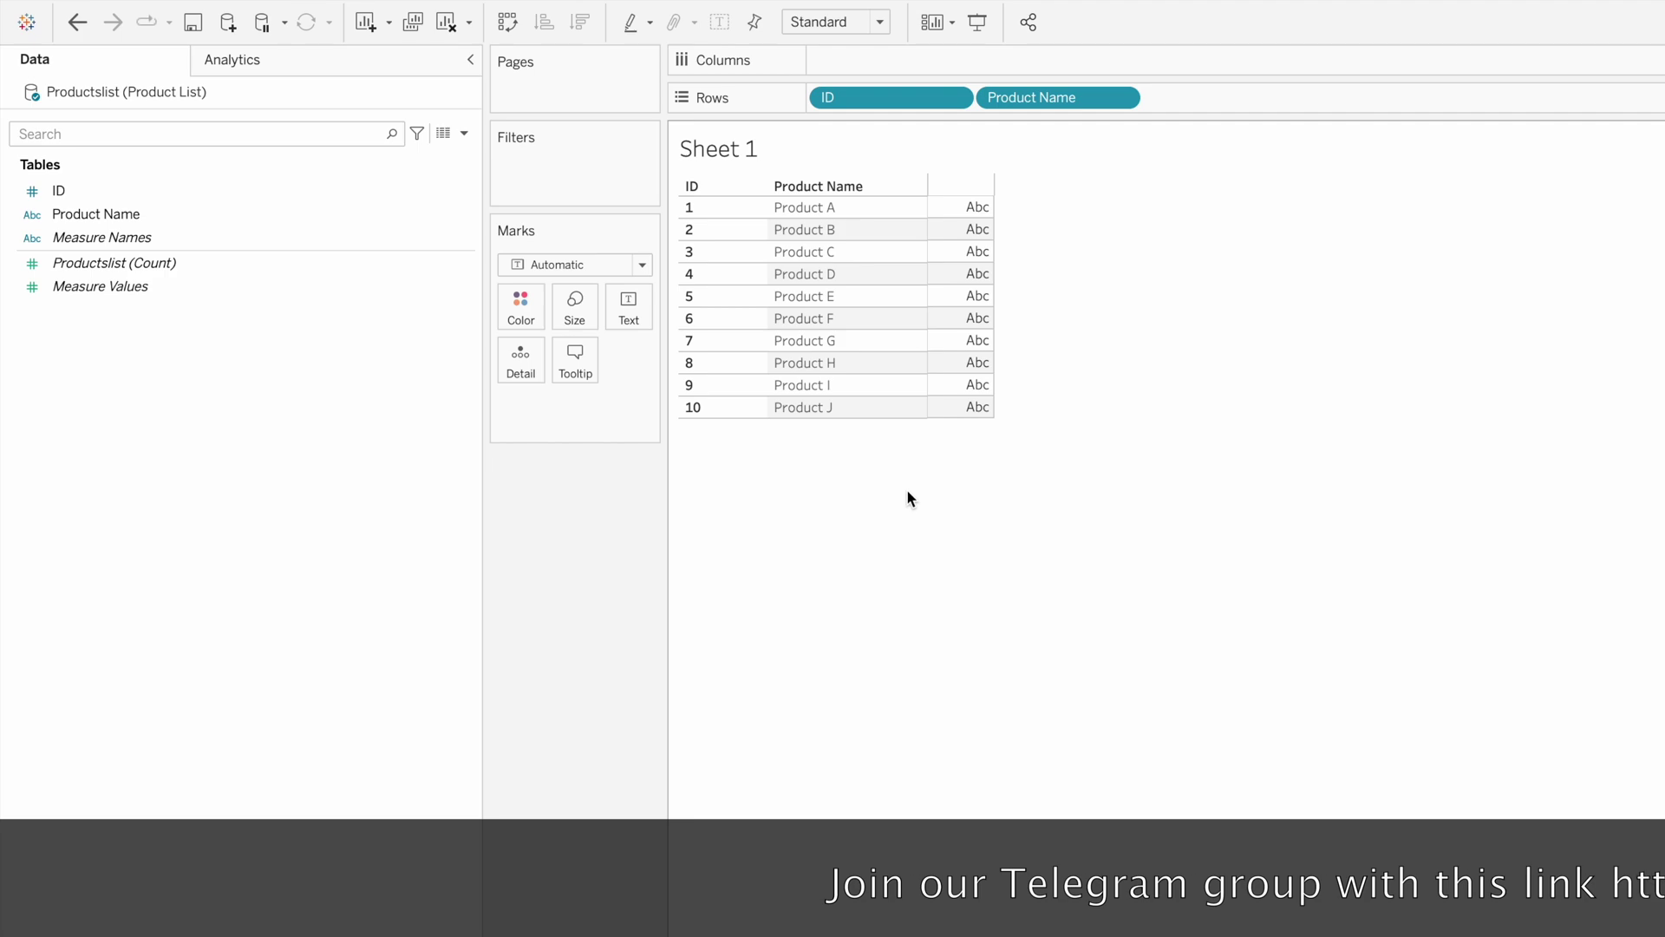
Add the Excel workbook Sales.xlsx from the Downloads folder as a second data source.
left_click(227, 22)
left_click(292, 240)
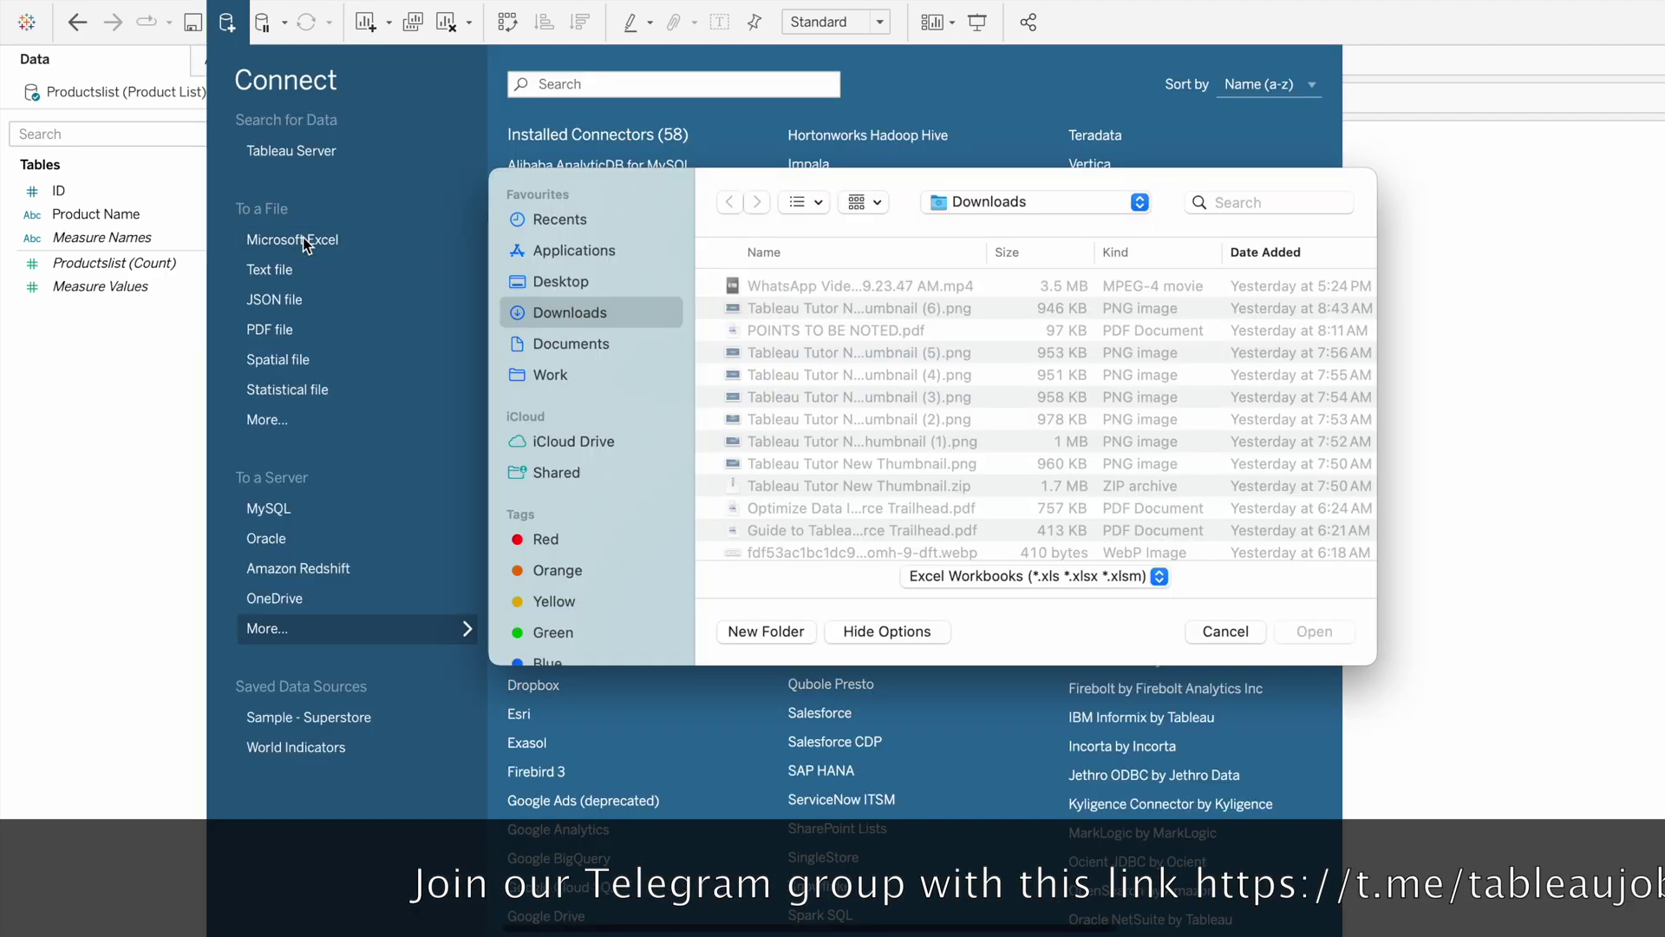
scroll(873, 444, "down", 10)
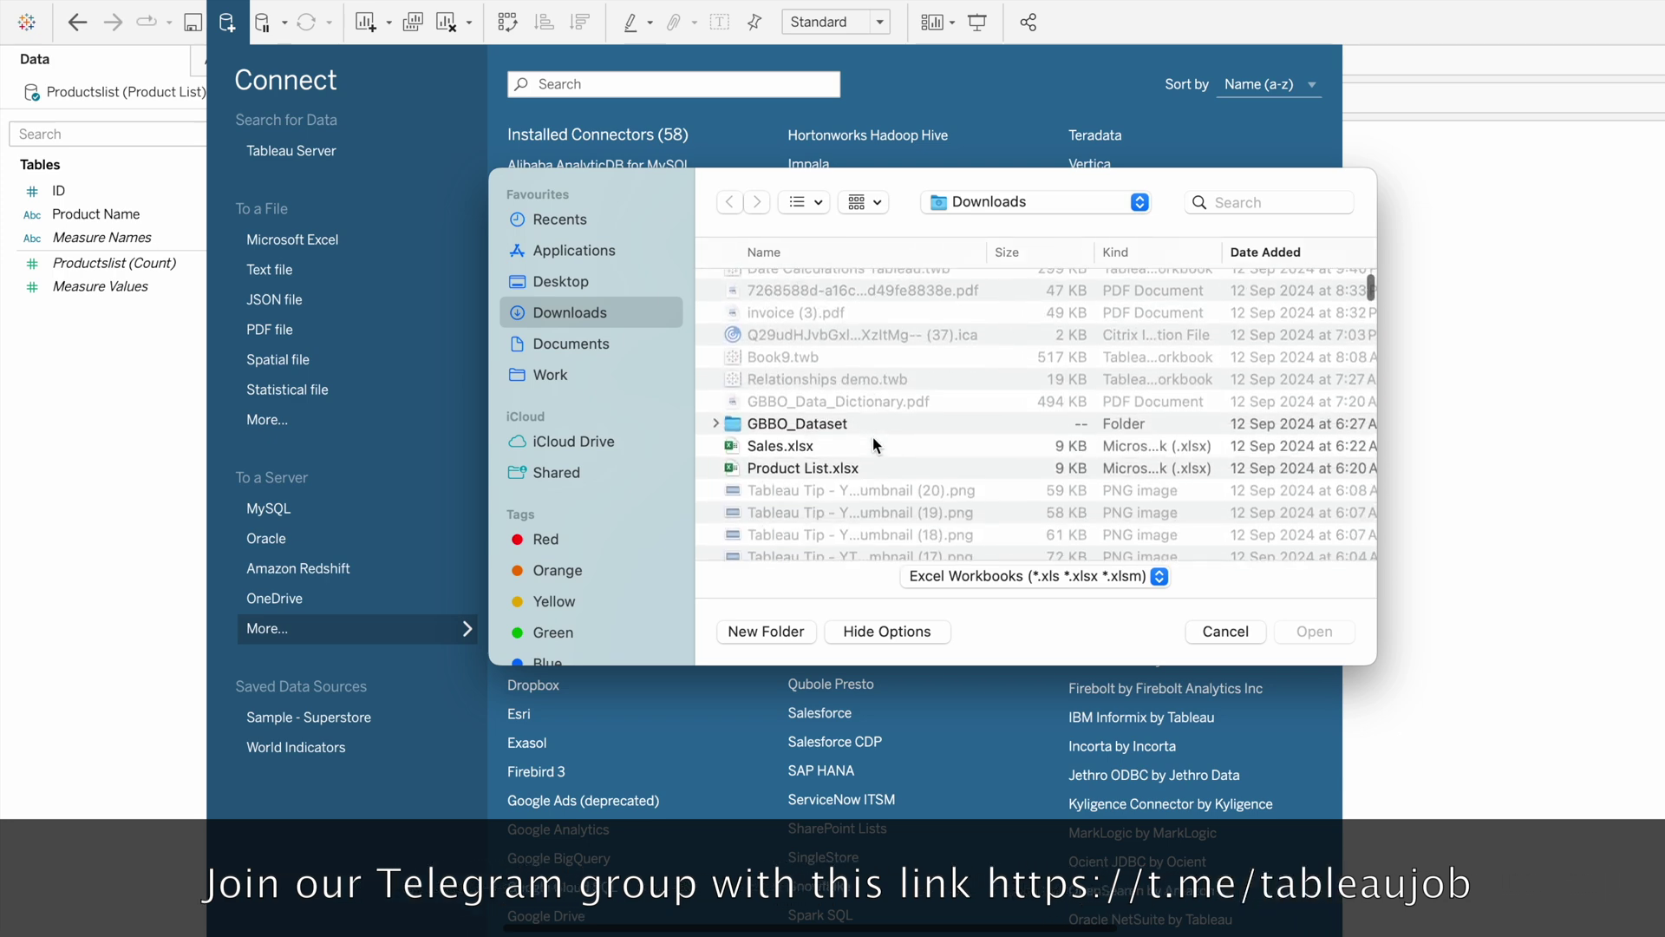
left_click(786, 445)
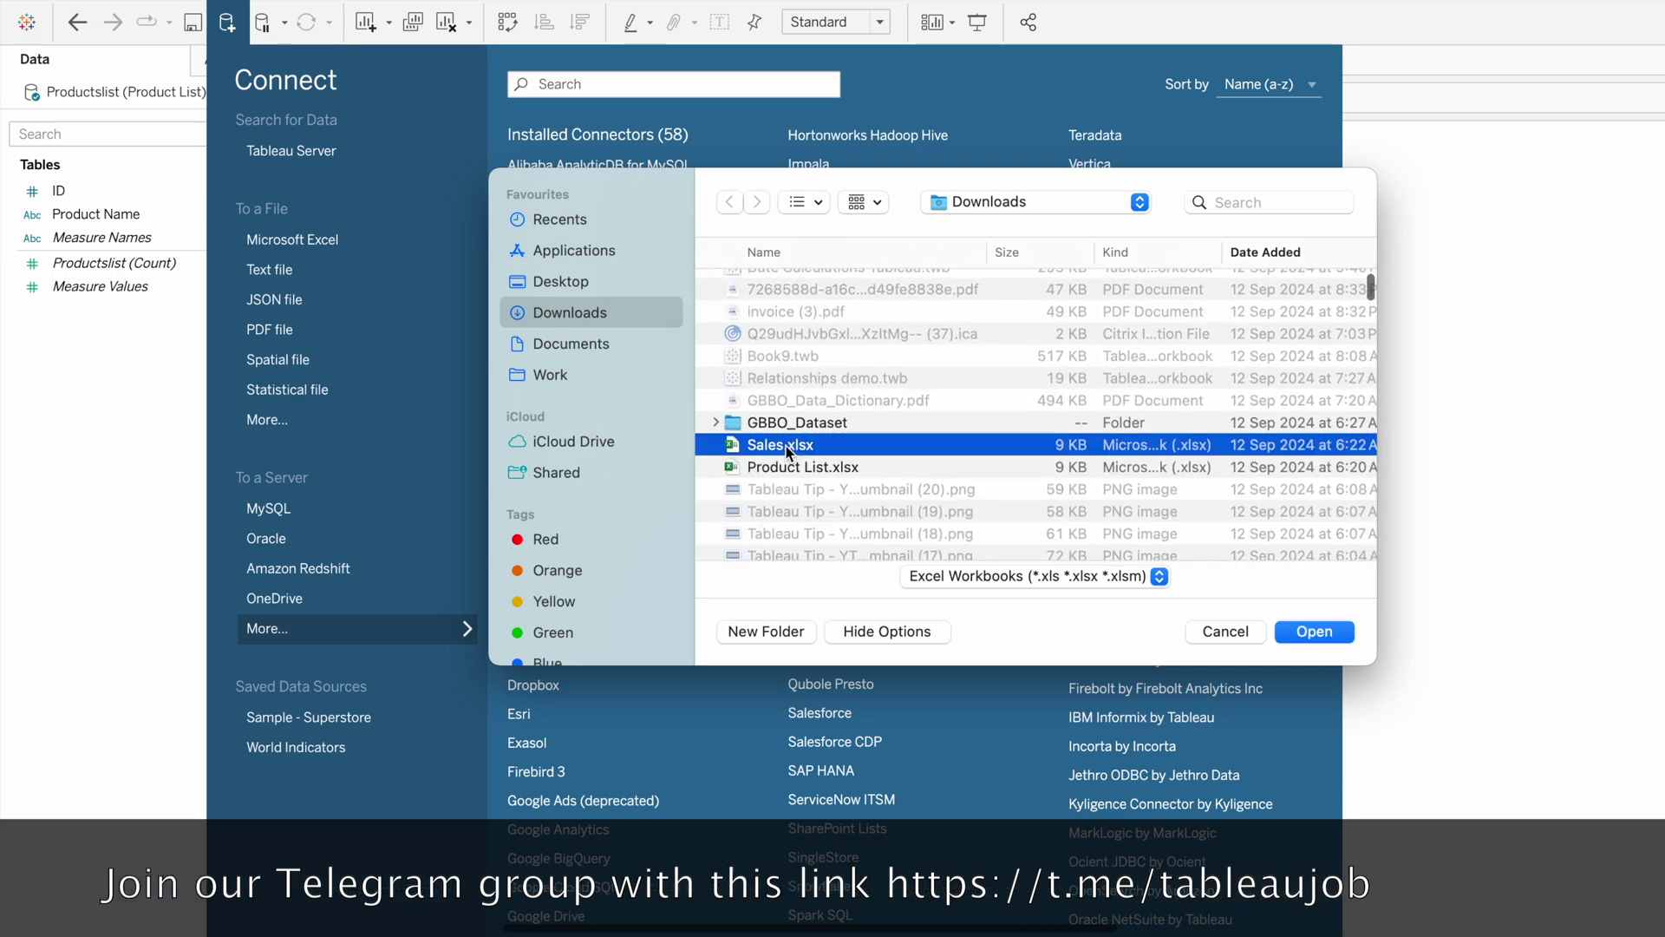
left_click(1302, 630)
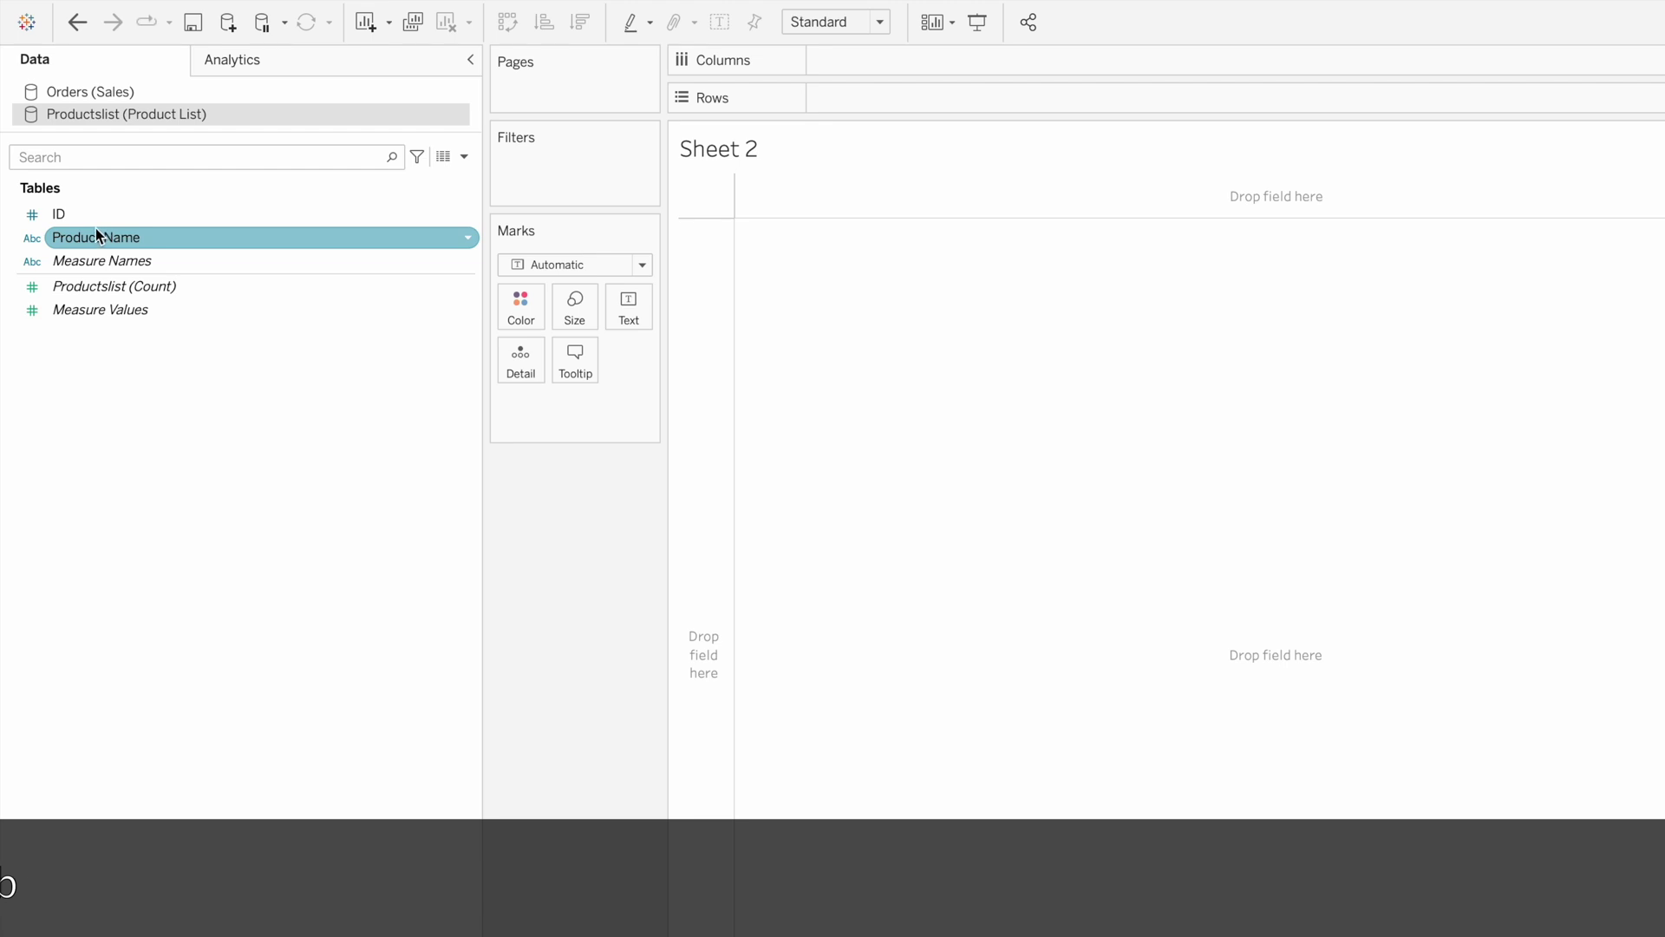
Clear the ID field from Sheet 2 and list Order Id, Product Id and the year of Order date from Orders (Sales) on rows.
left_click_drag(83, 214, 828, 98)
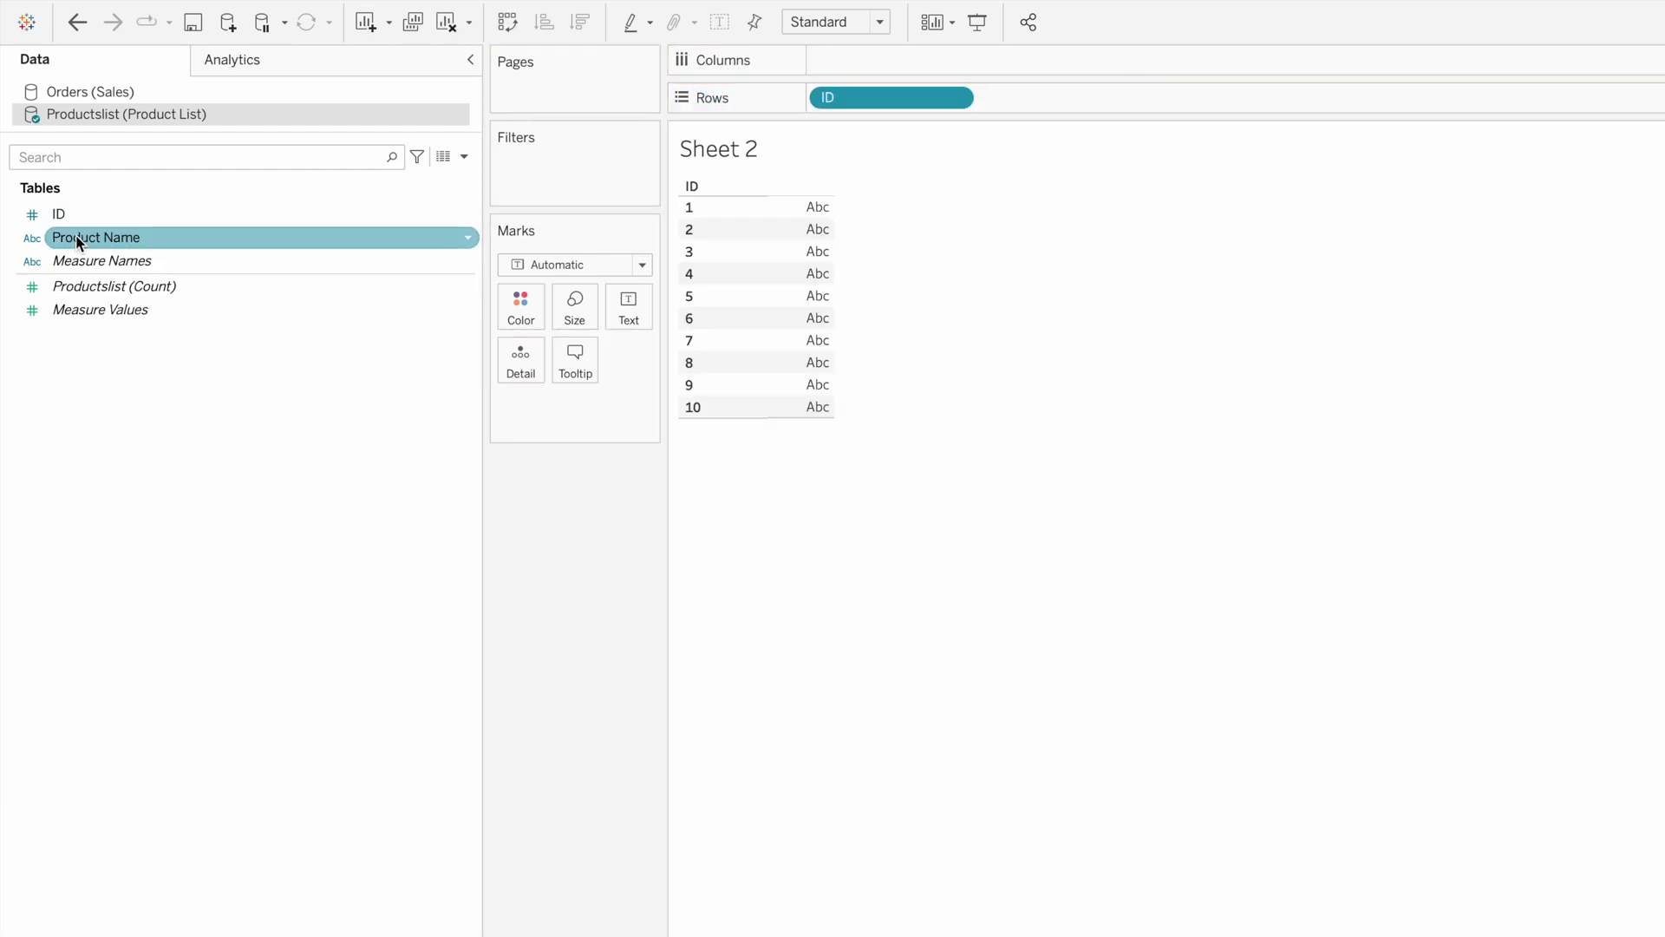
left_click(451, 19)
left_click(148, 90)
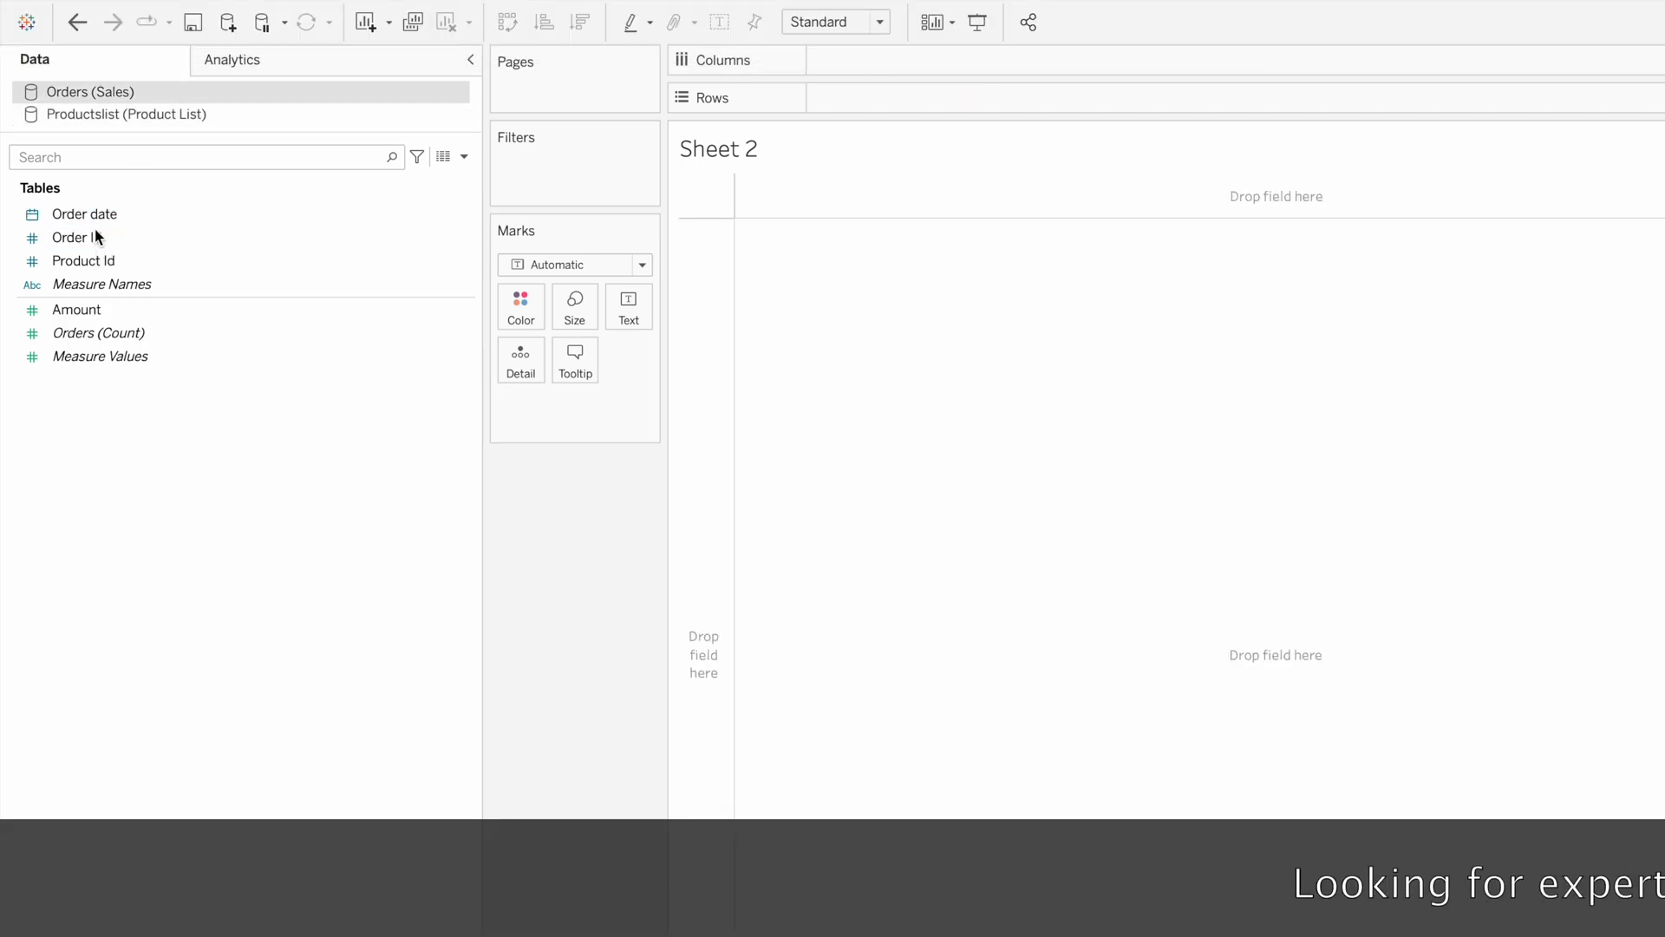
left_click_drag(97, 237, 876, 99)
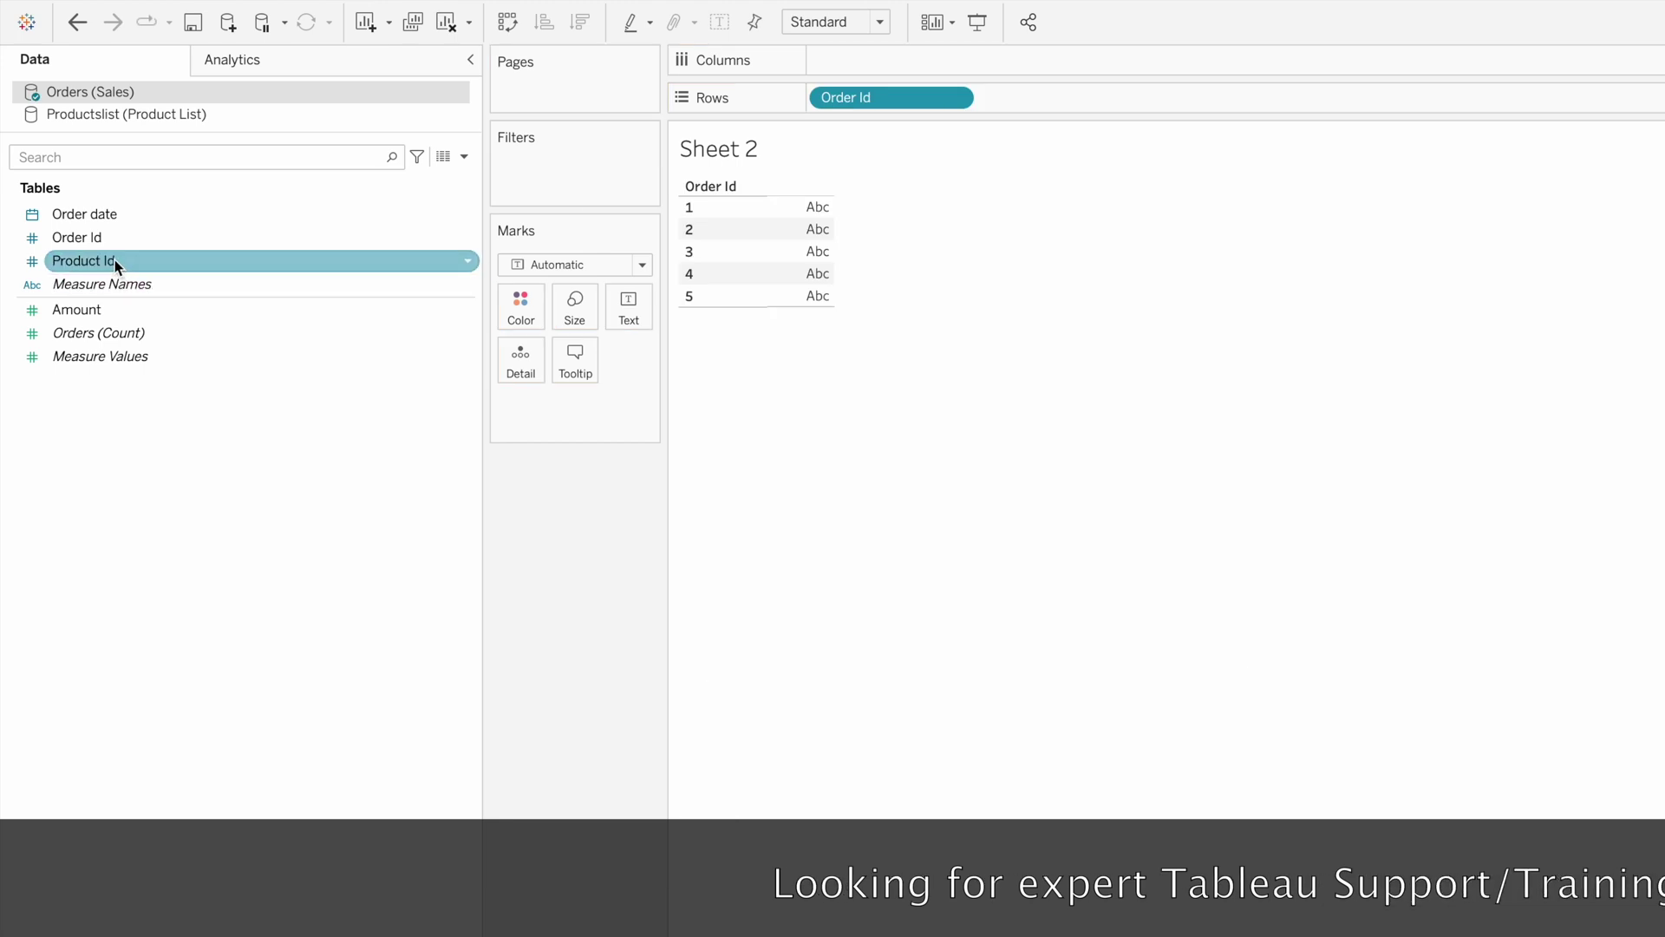
left_click_drag(114, 258, 1044, 100)
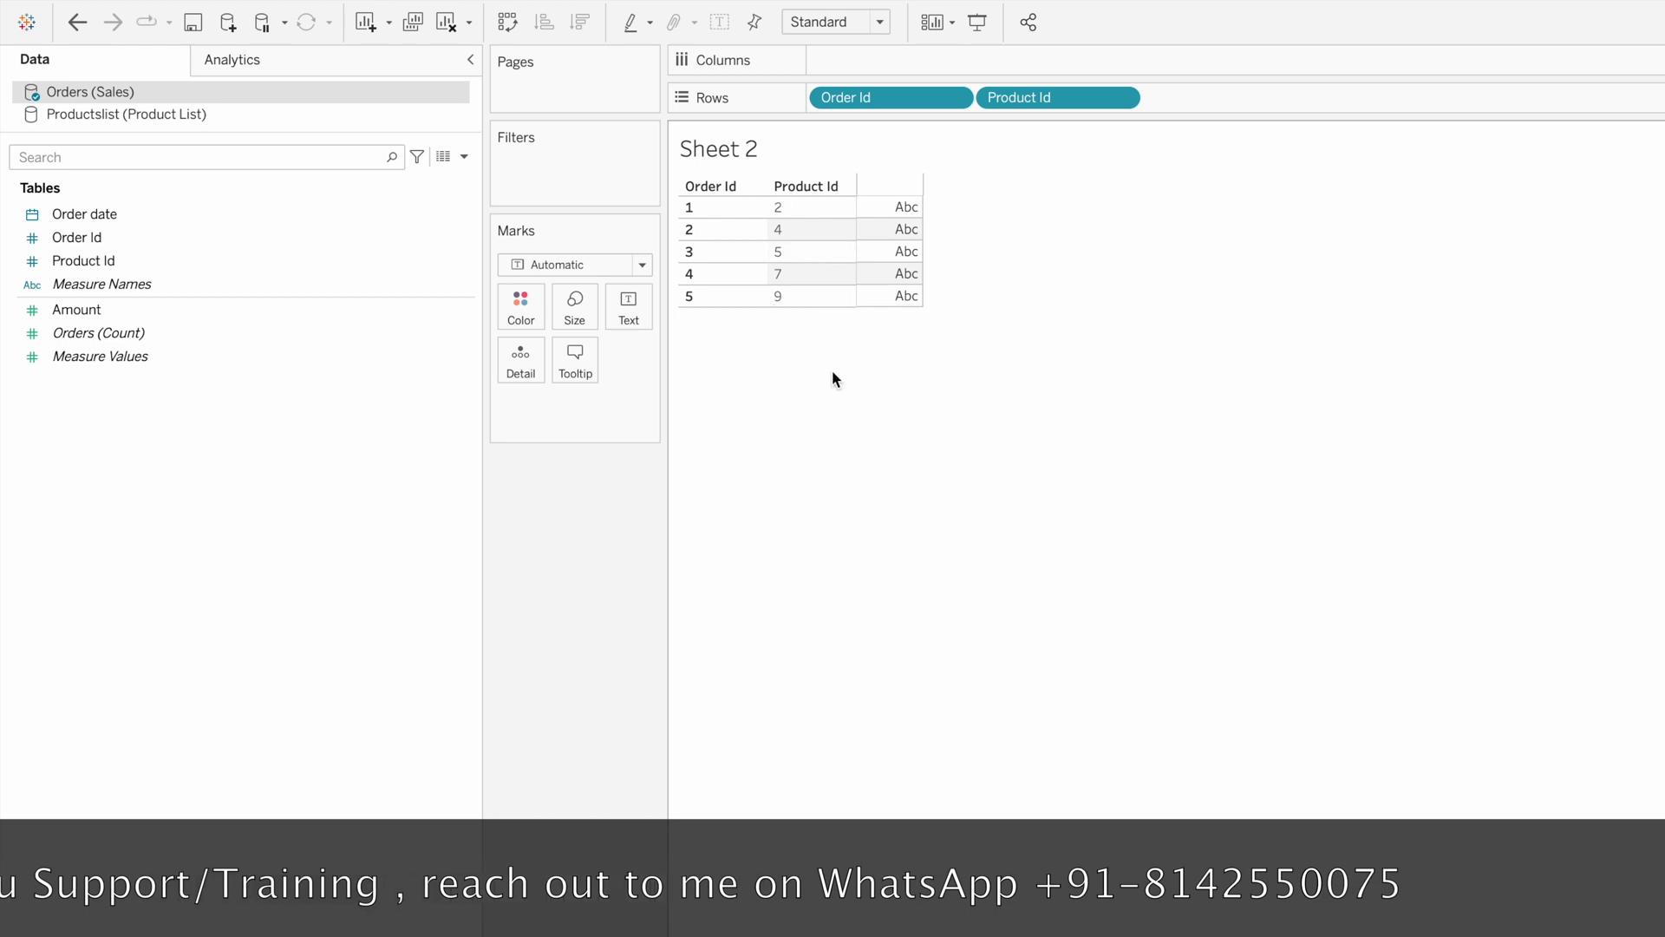
left_click(144, 222)
left_click_drag(144, 222, 1309, 113)
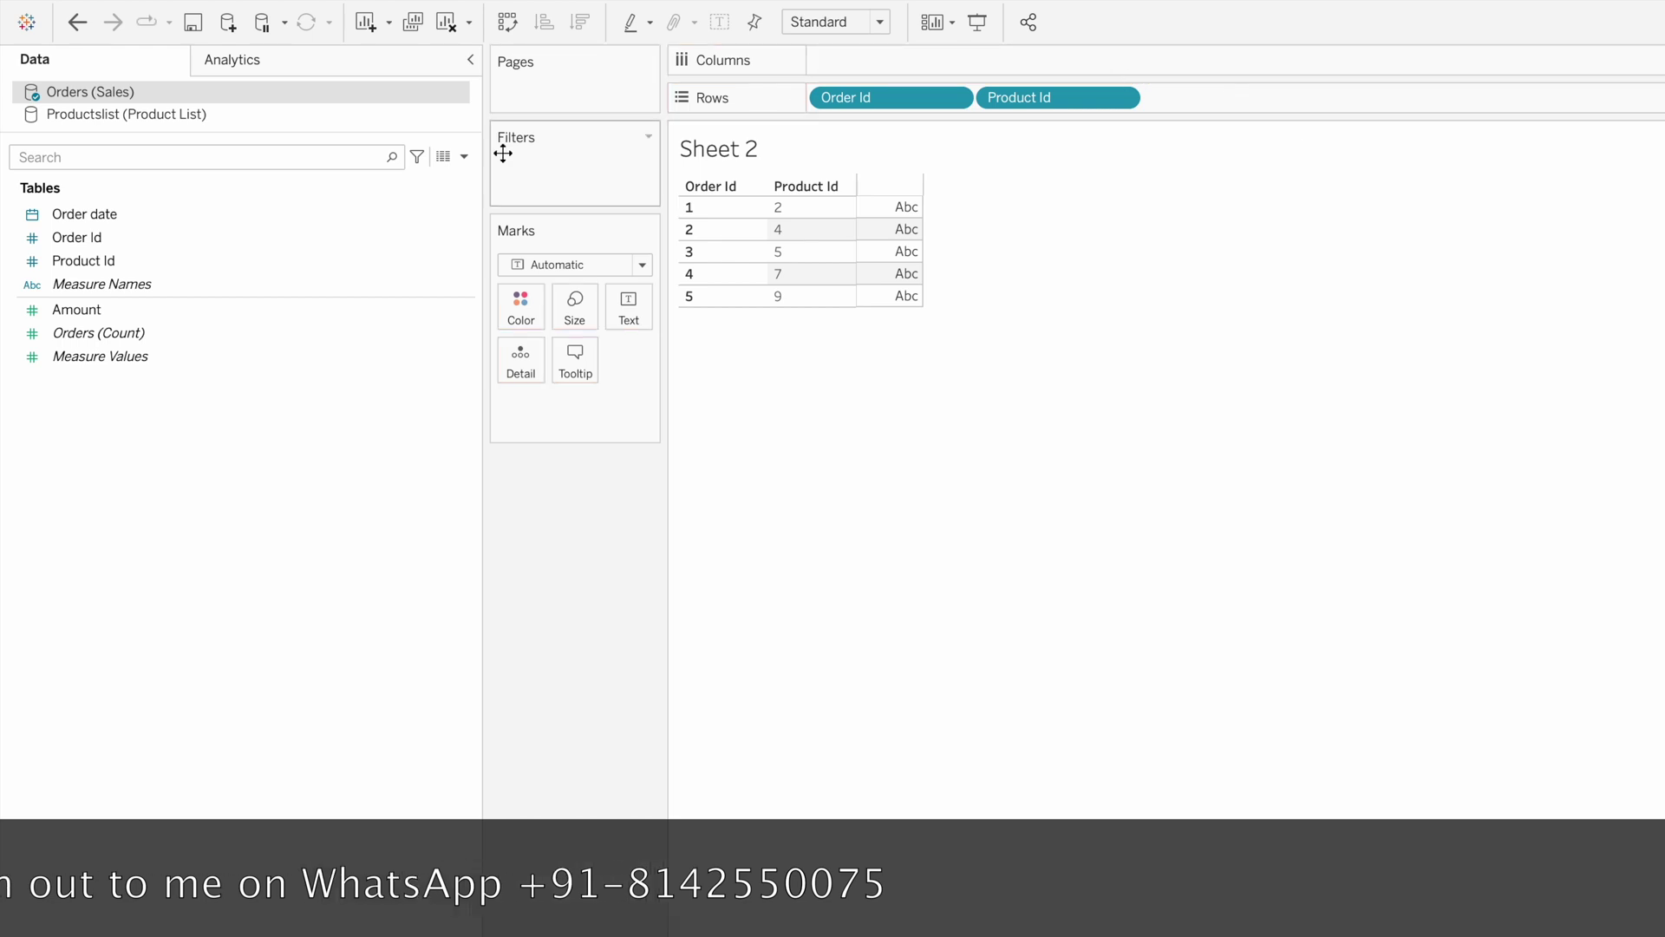
left_click_drag(207, 211, 1330, 108)
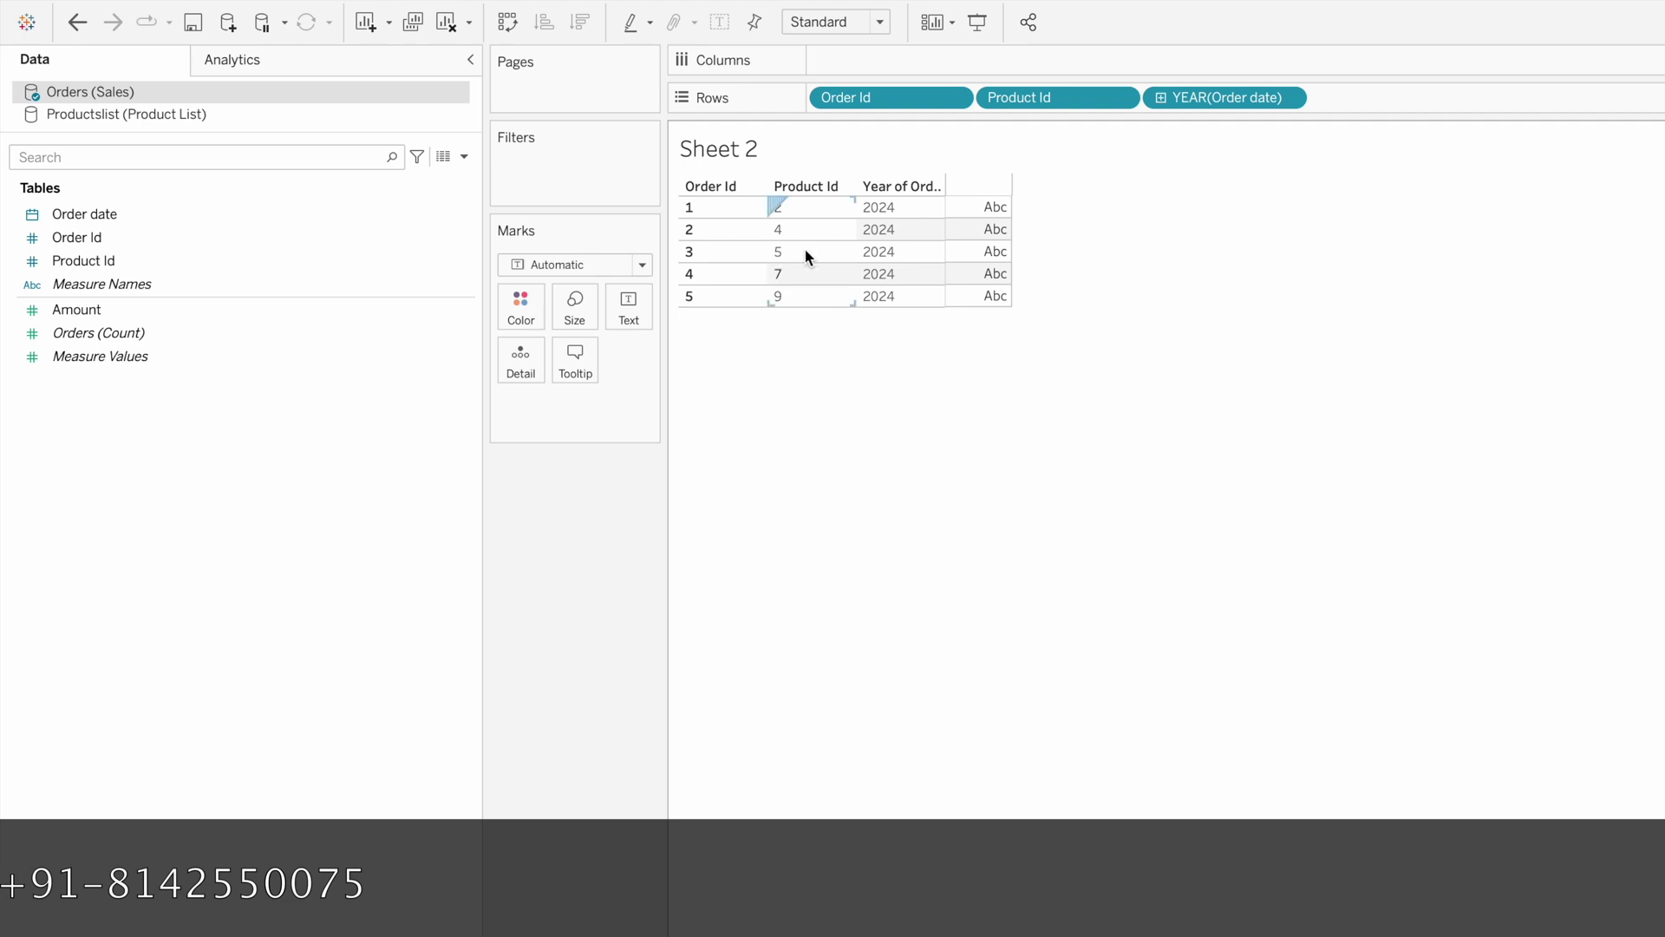
left_click(135, 117)
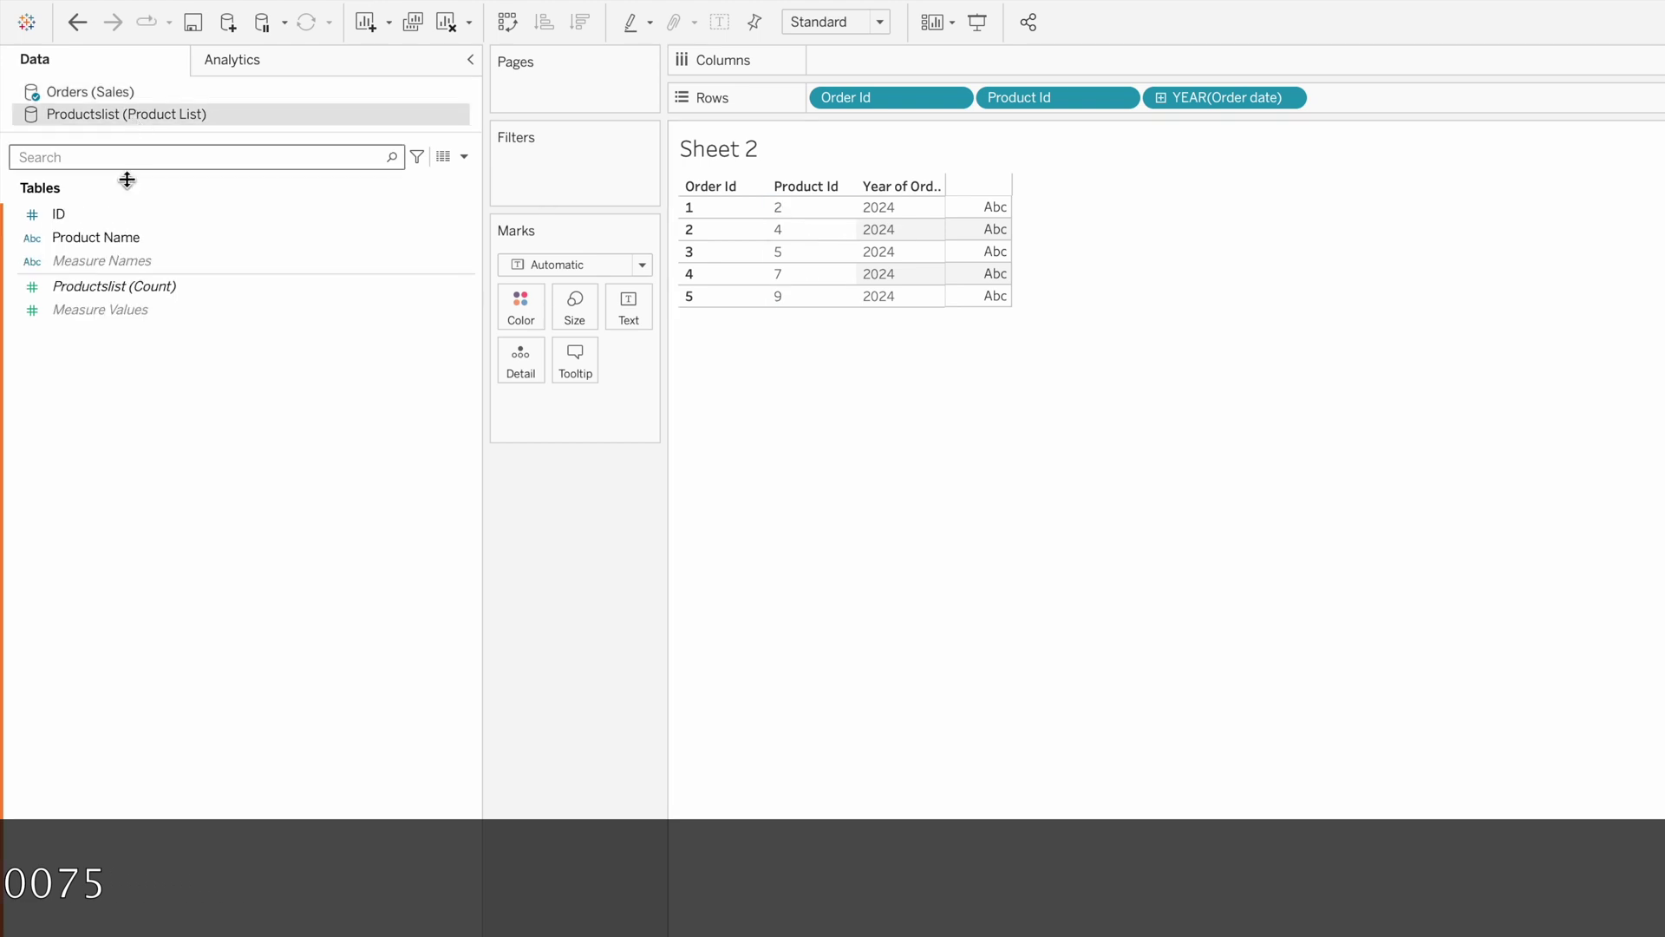
left_click(122, 234)
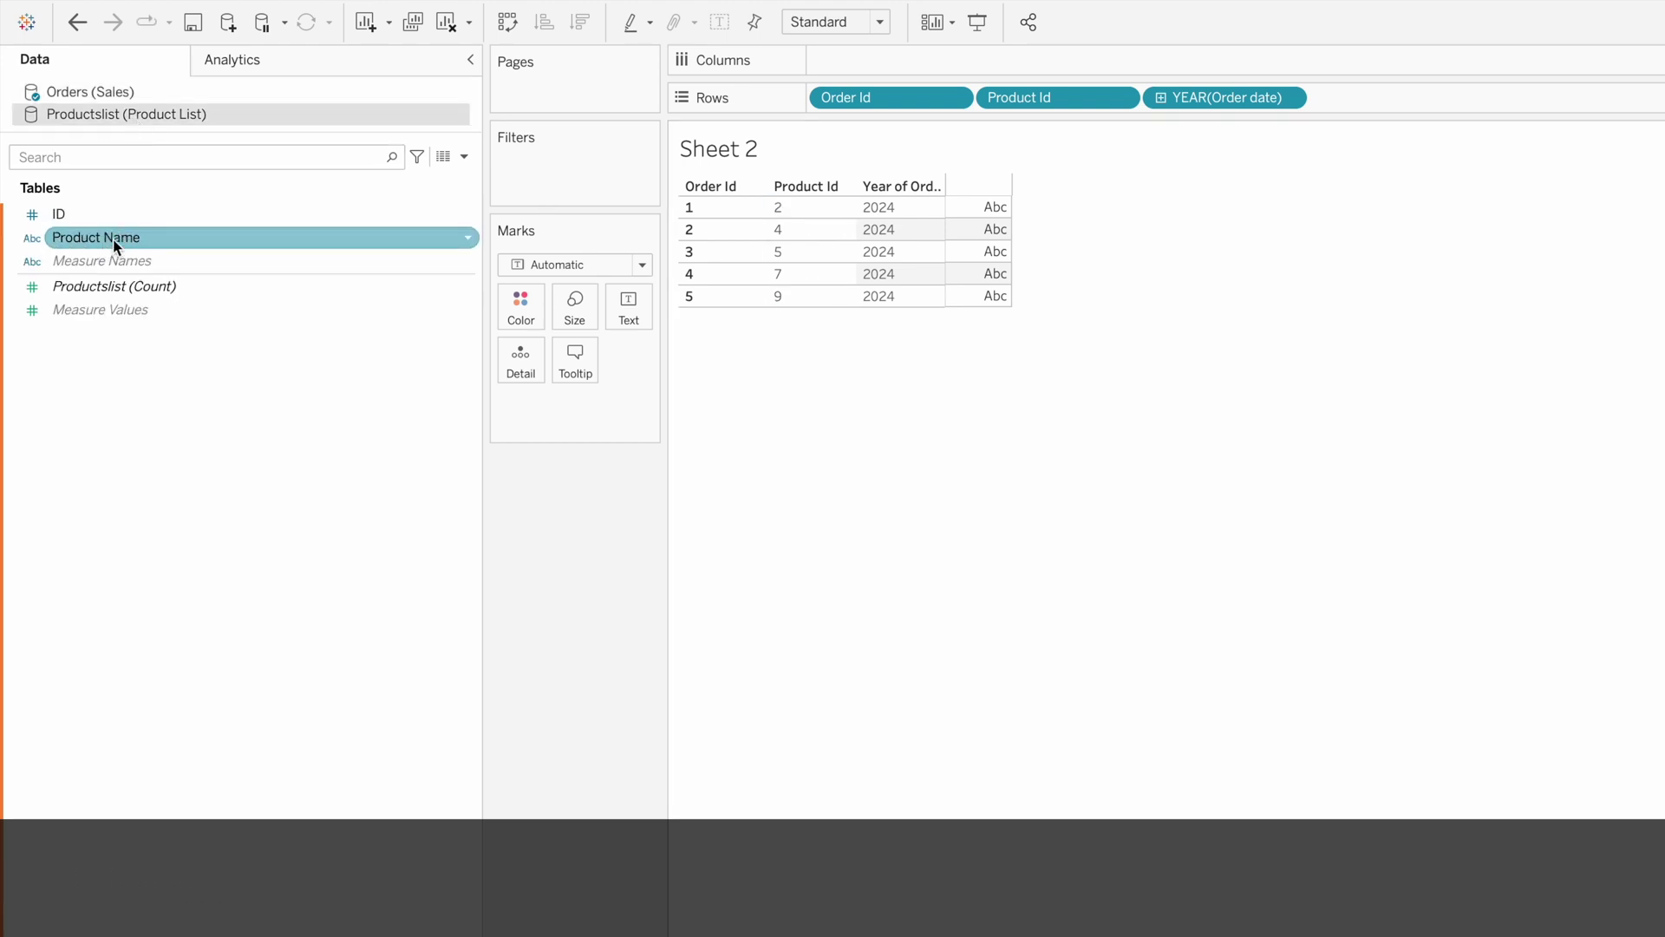
left_click_drag(143, 242, 542, 230)
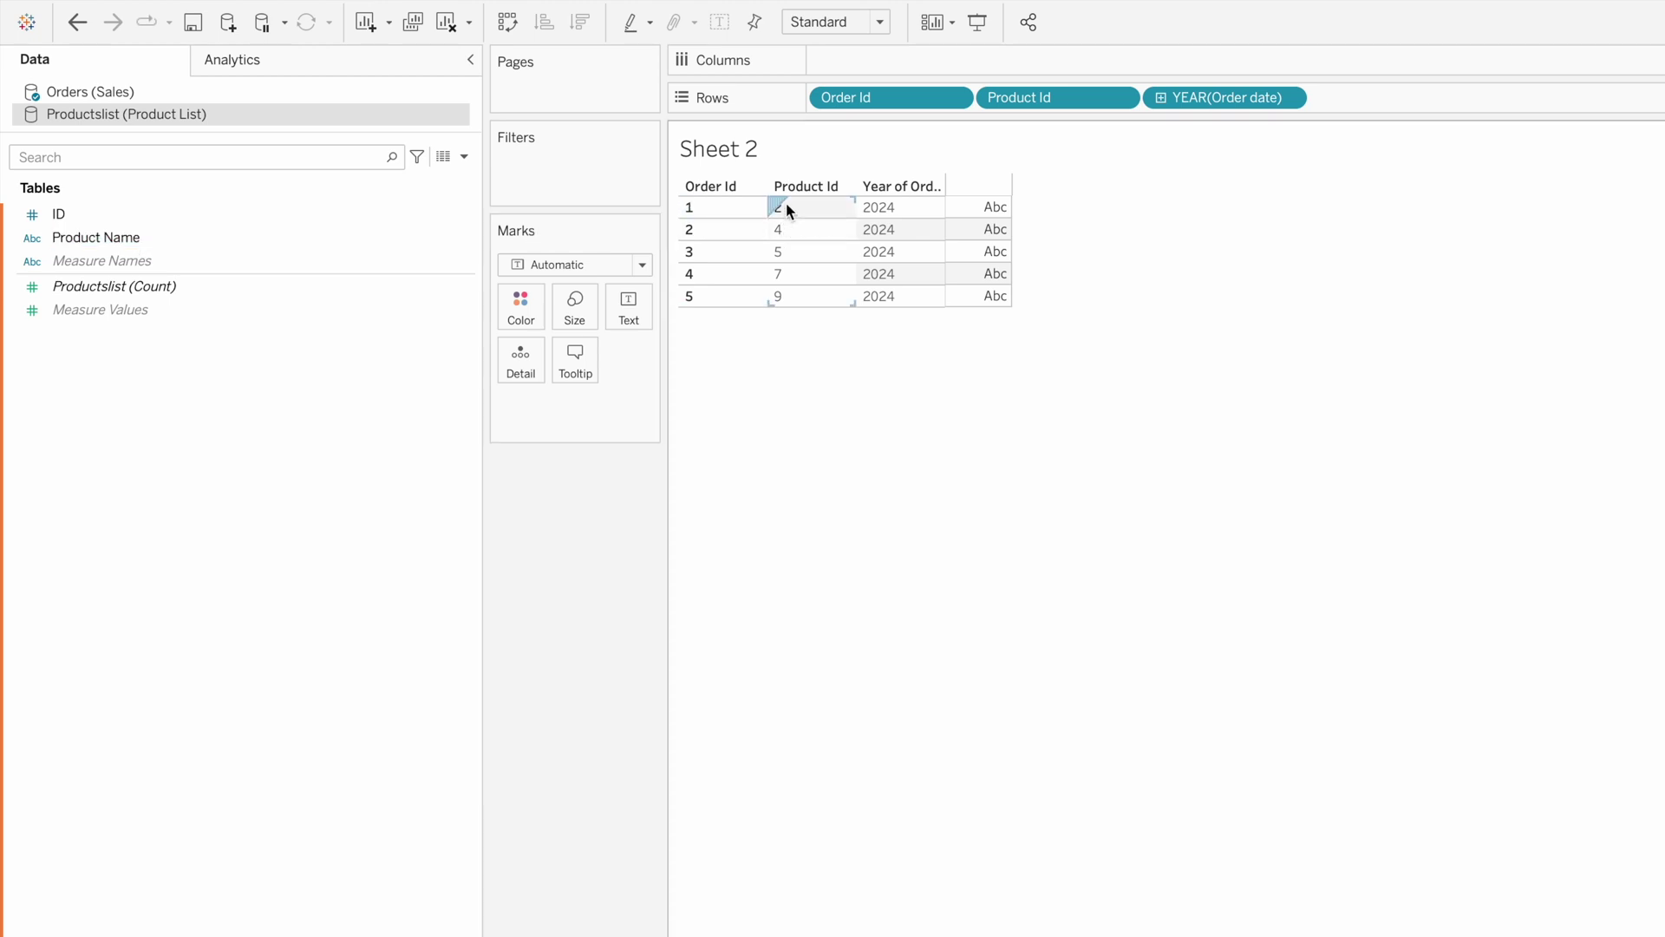
Edit the Orders (Sales) data source and add a connection to the Excel workbook Product List.xlsx.
left_click(295, 91)
right_click(295, 91)
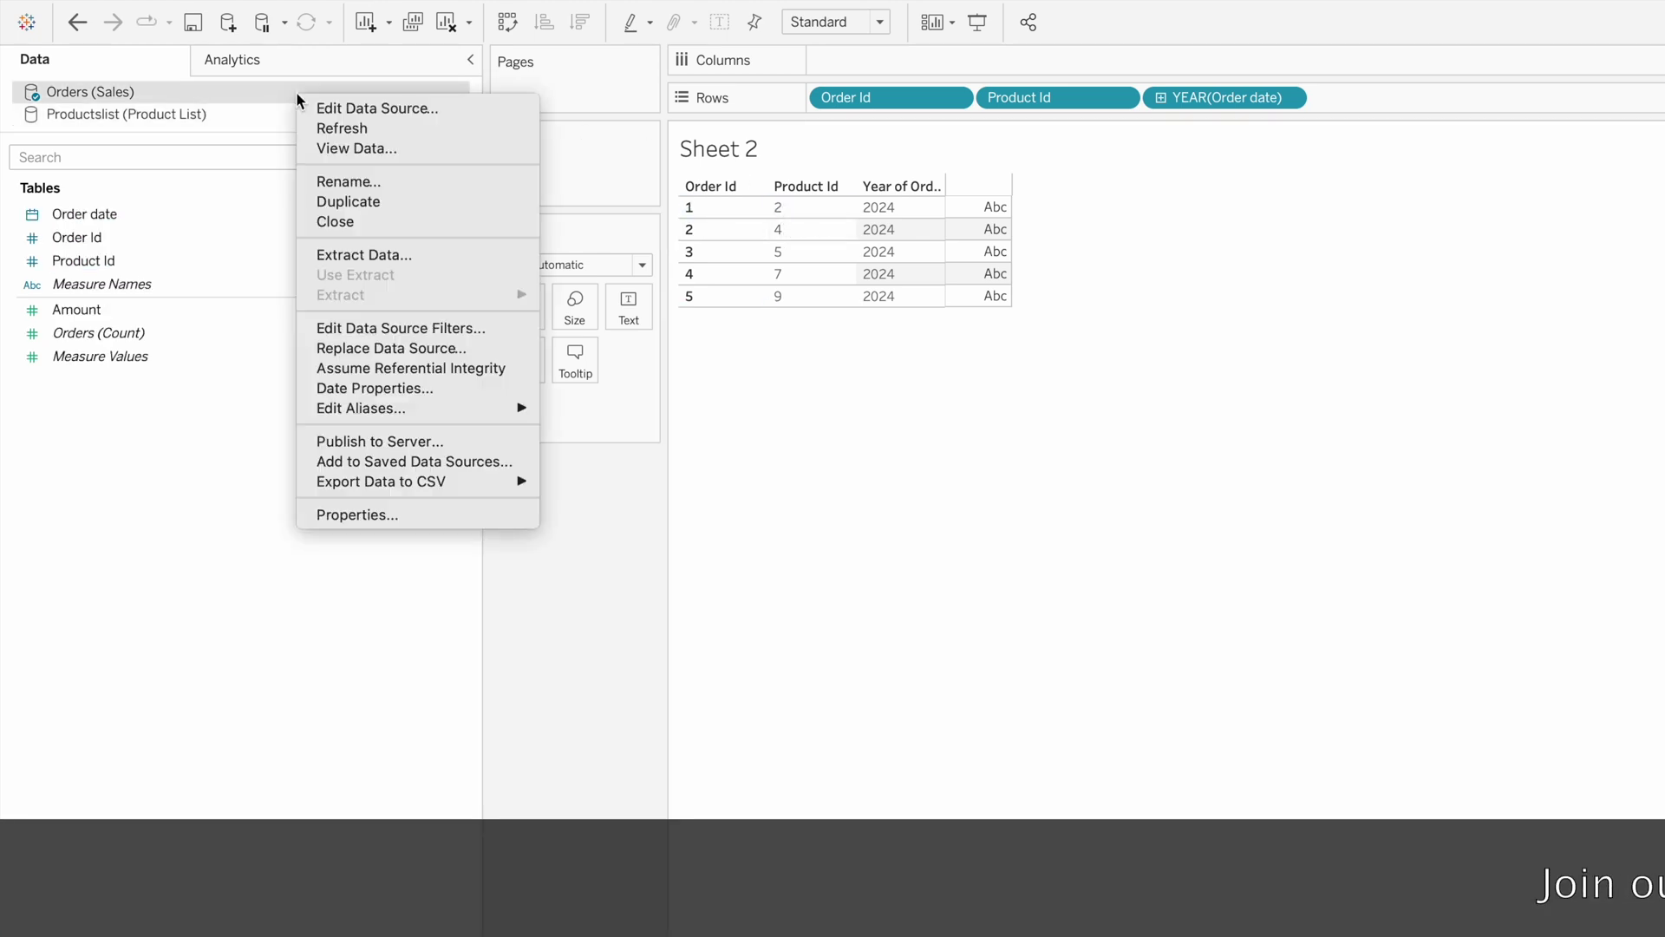
left_click(345, 106)
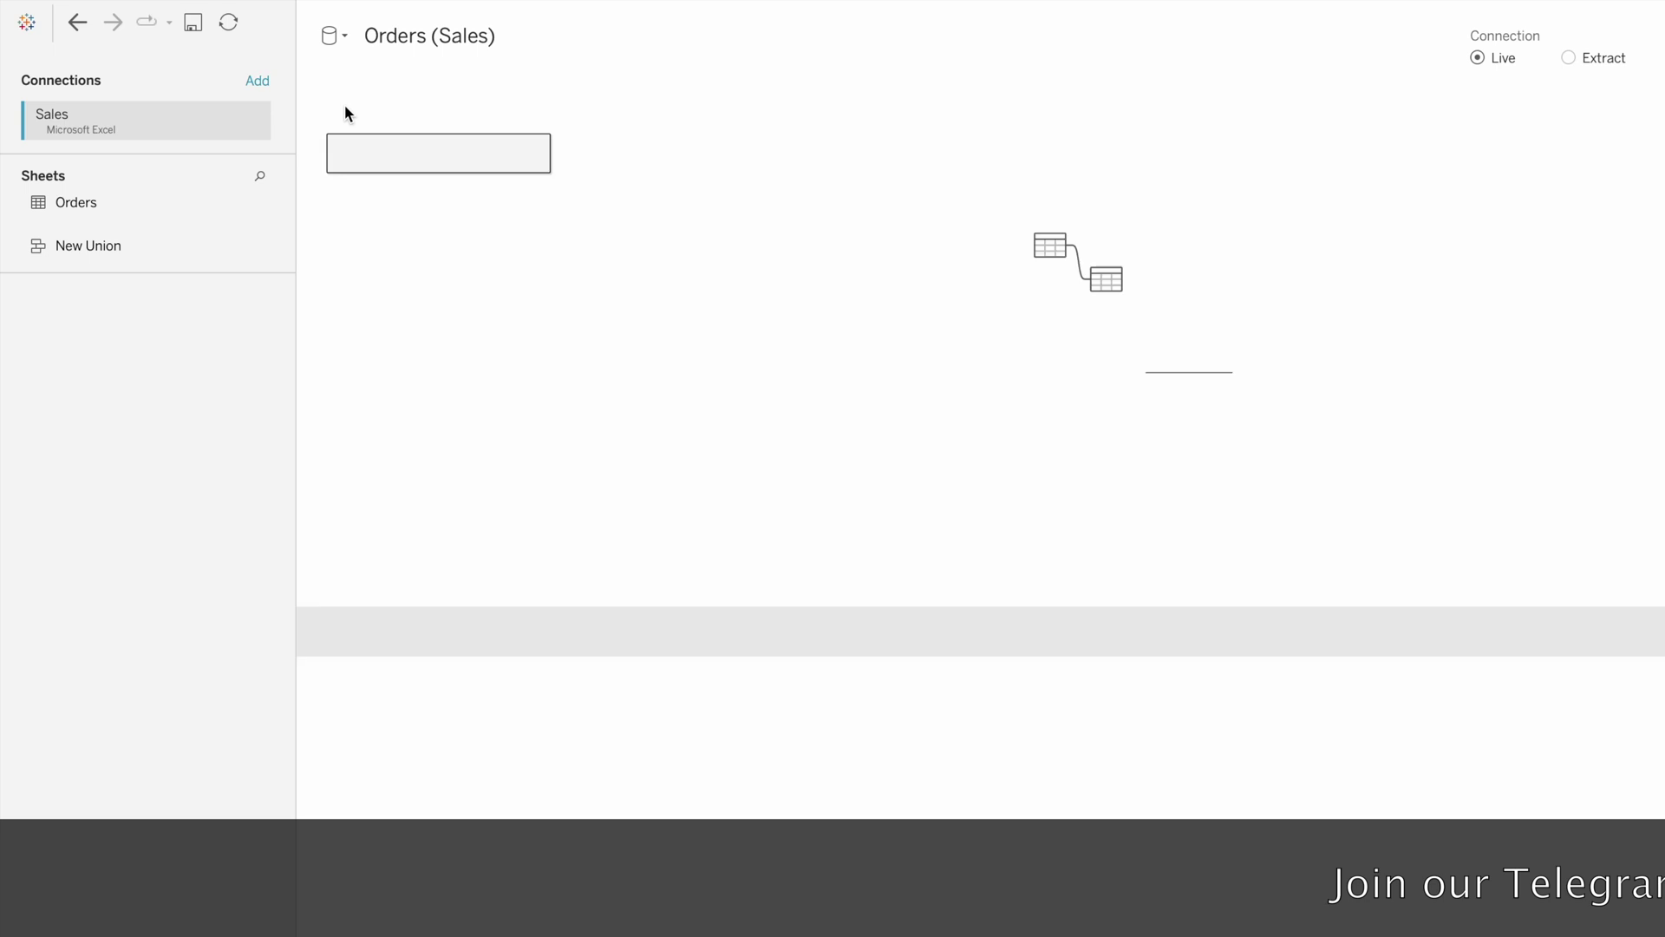
left_click(253, 83)
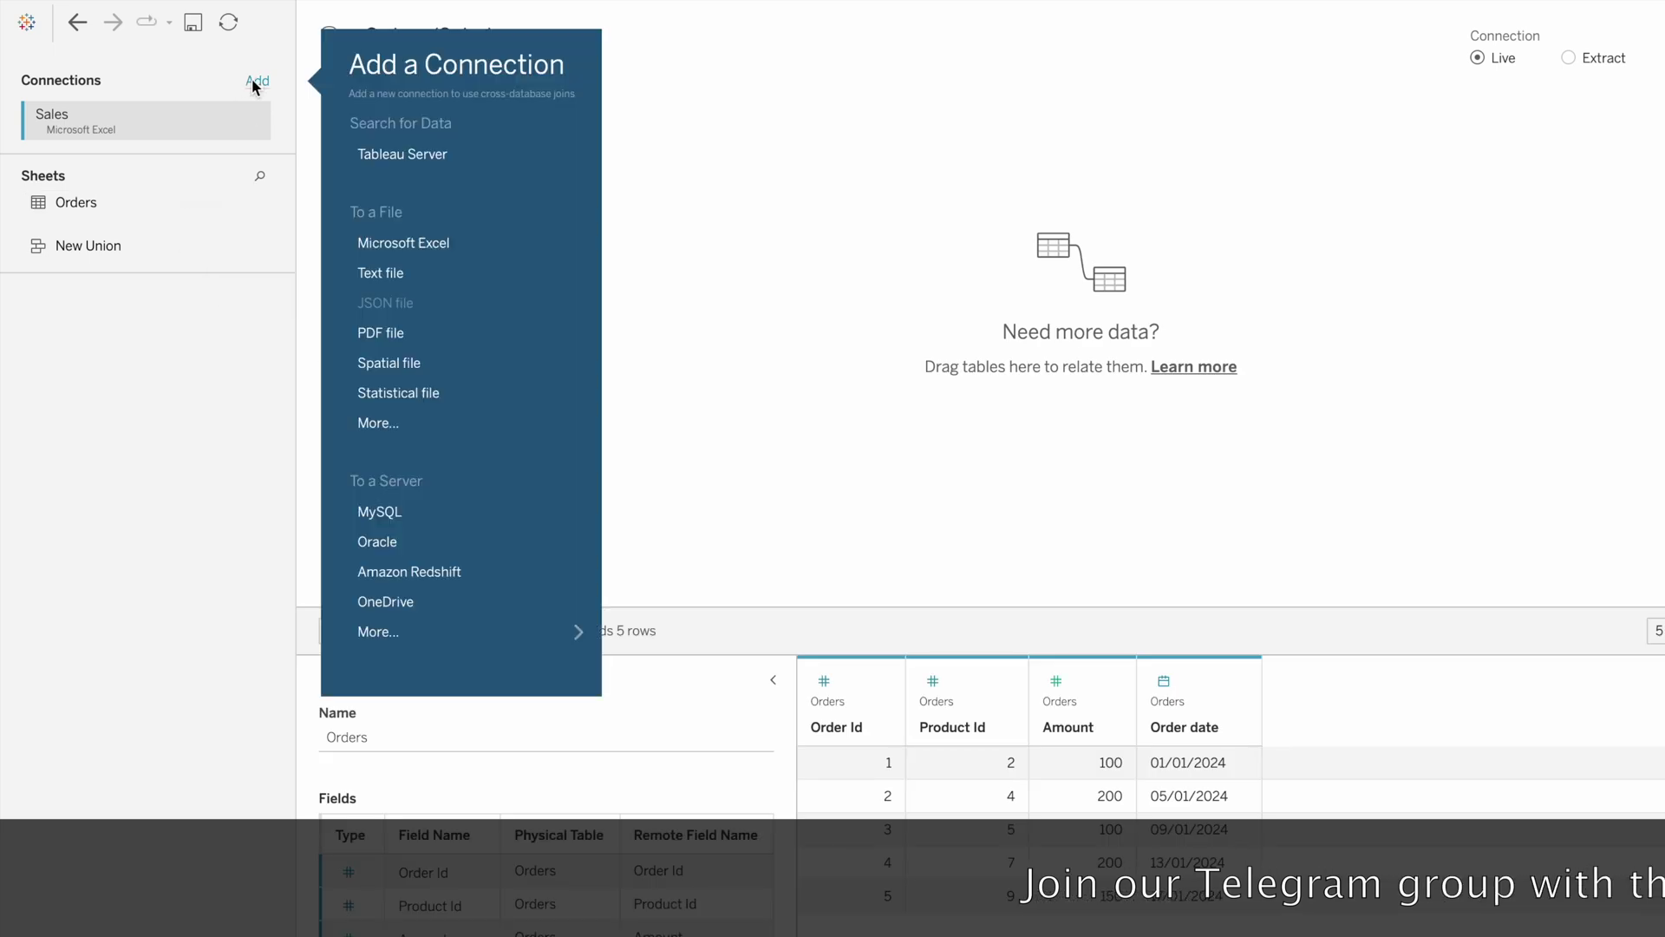
left_click(444, 246)
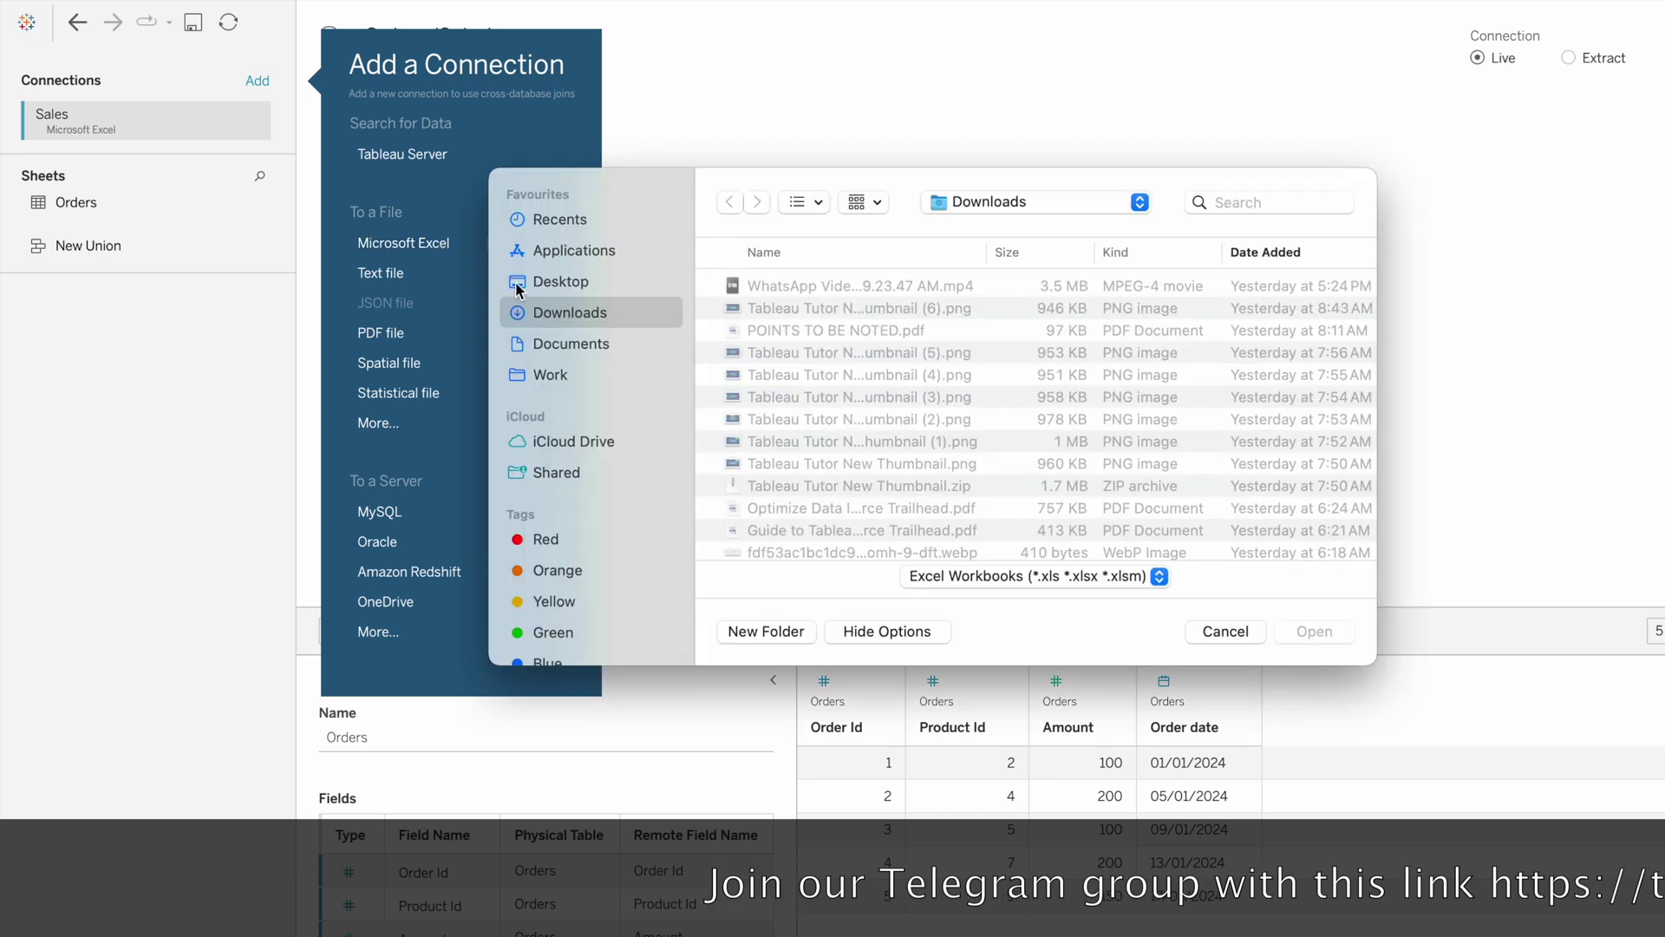
scroll(809, 390, "down", 10)
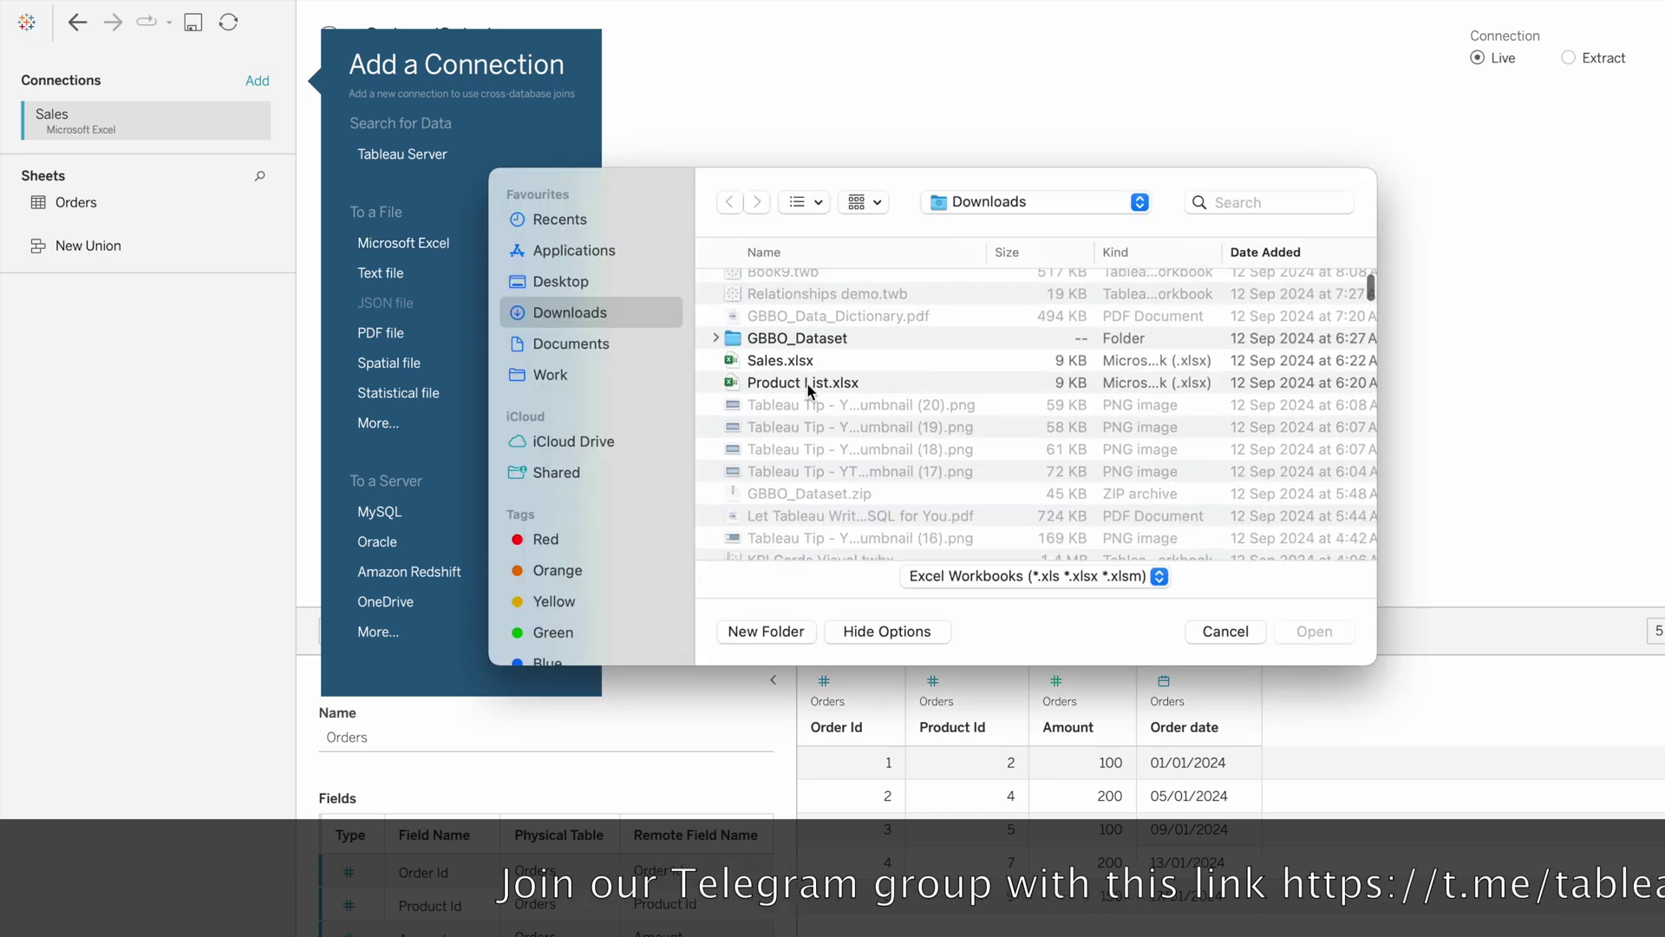
left_click(809, 383)
left_click(1313, 632)
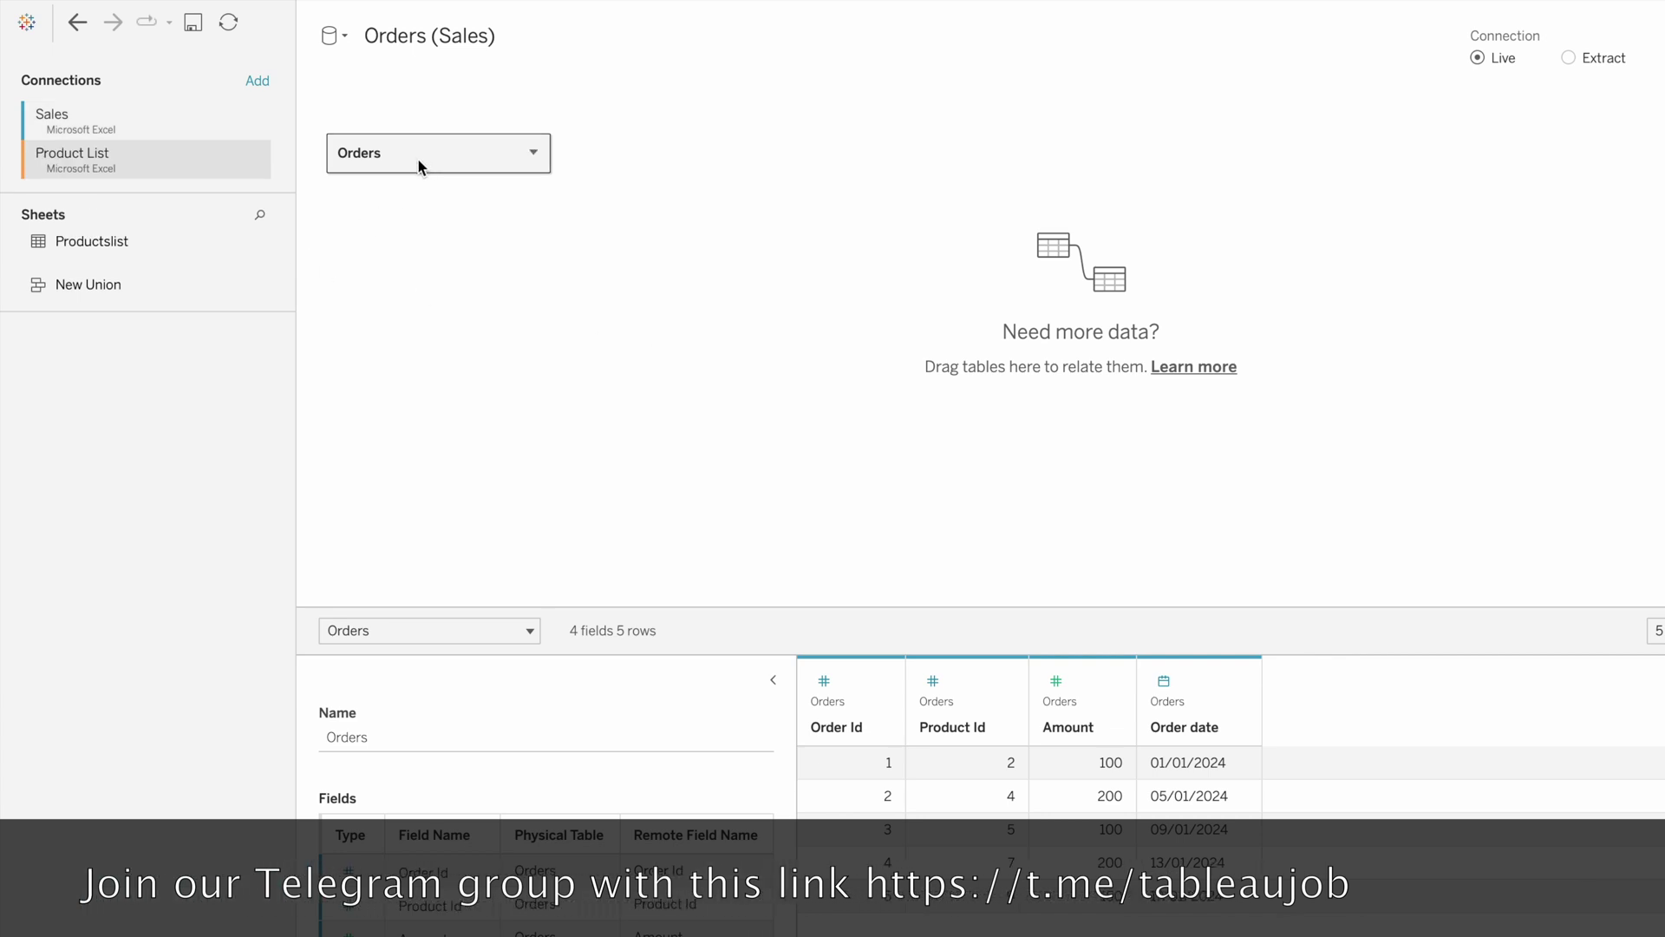
Open the physical tables of Orders and add Productslist to it as a left join.
double_click(385, 159)
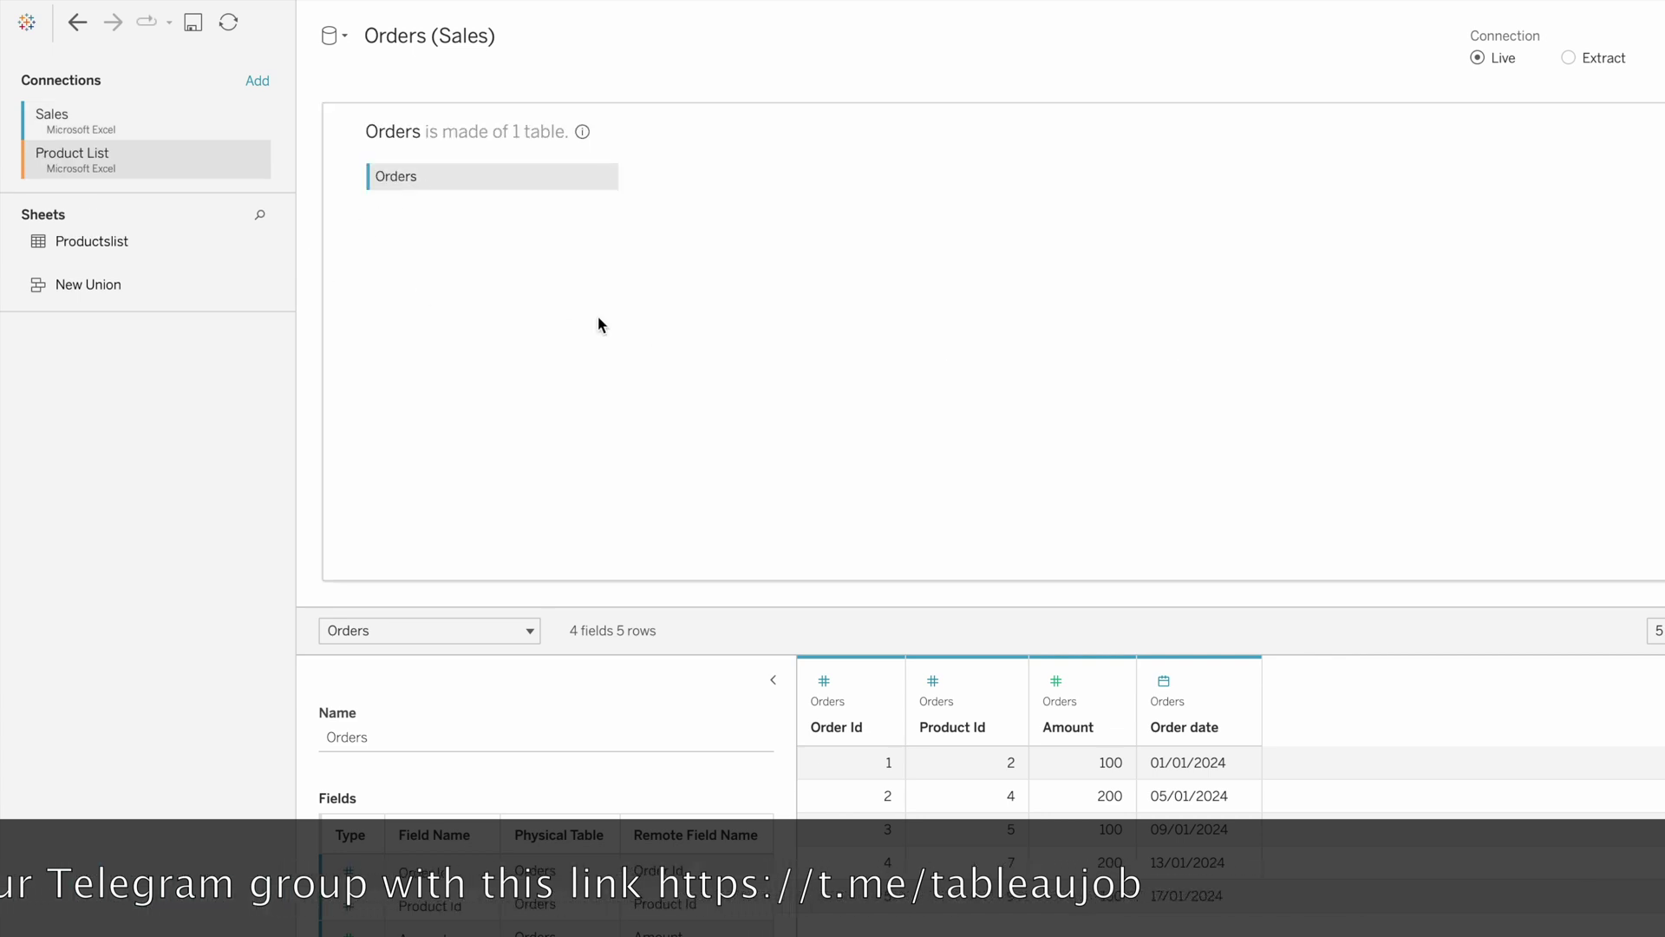
left_click_drag(104, 241, 789, 184)
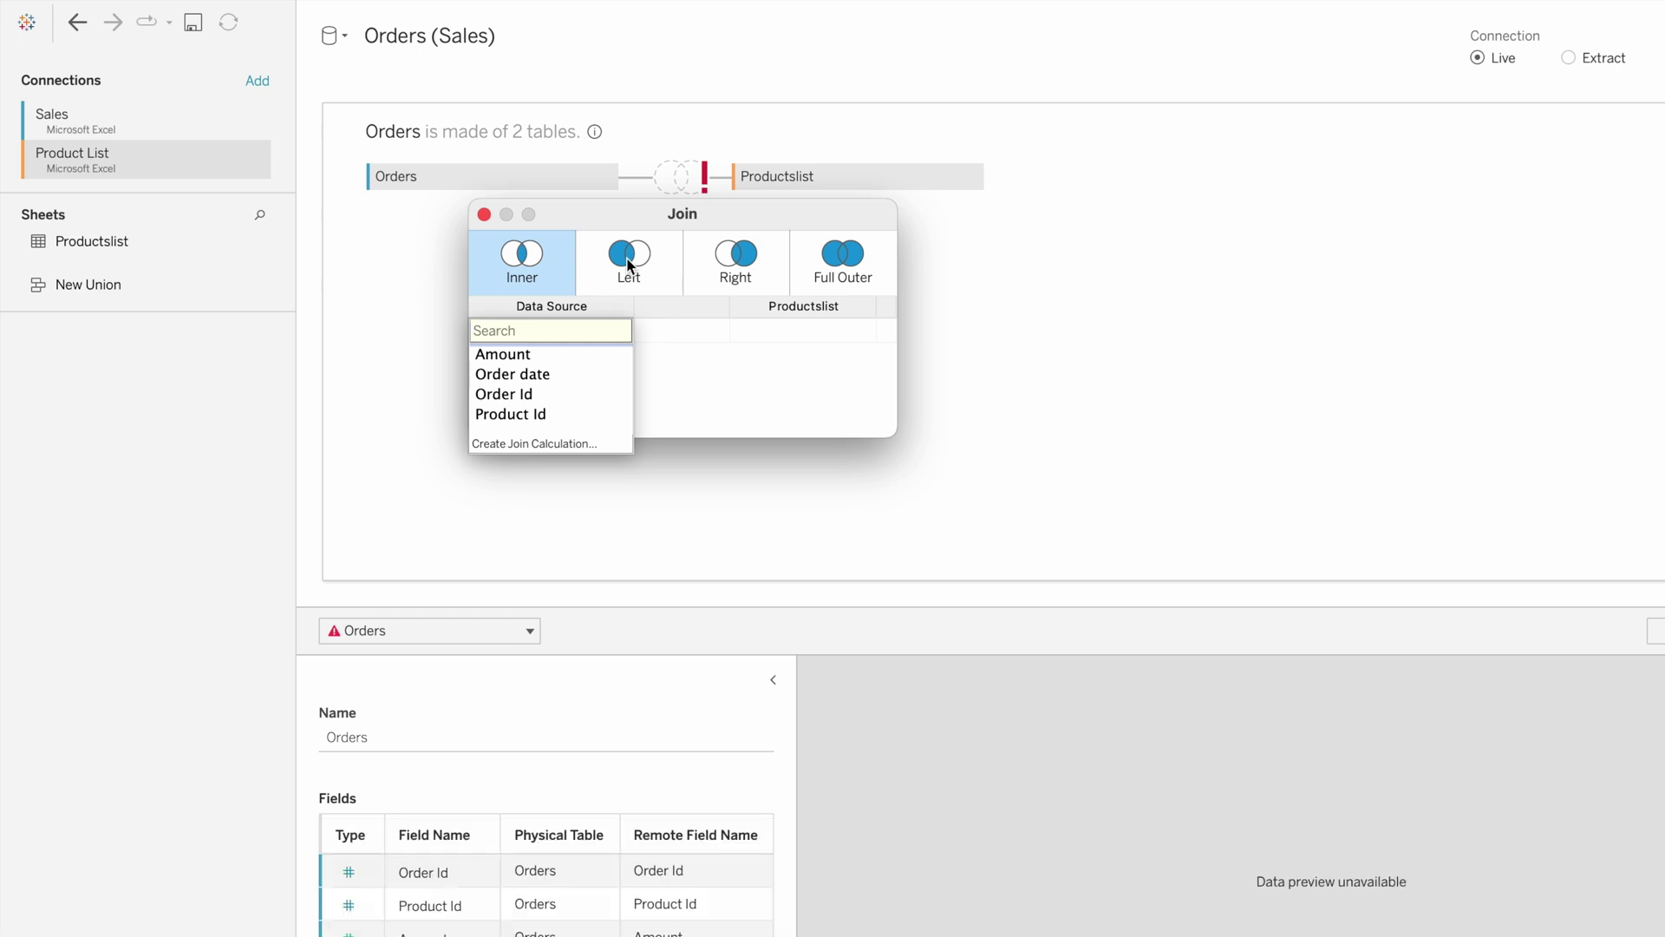
left_click(630, 266)
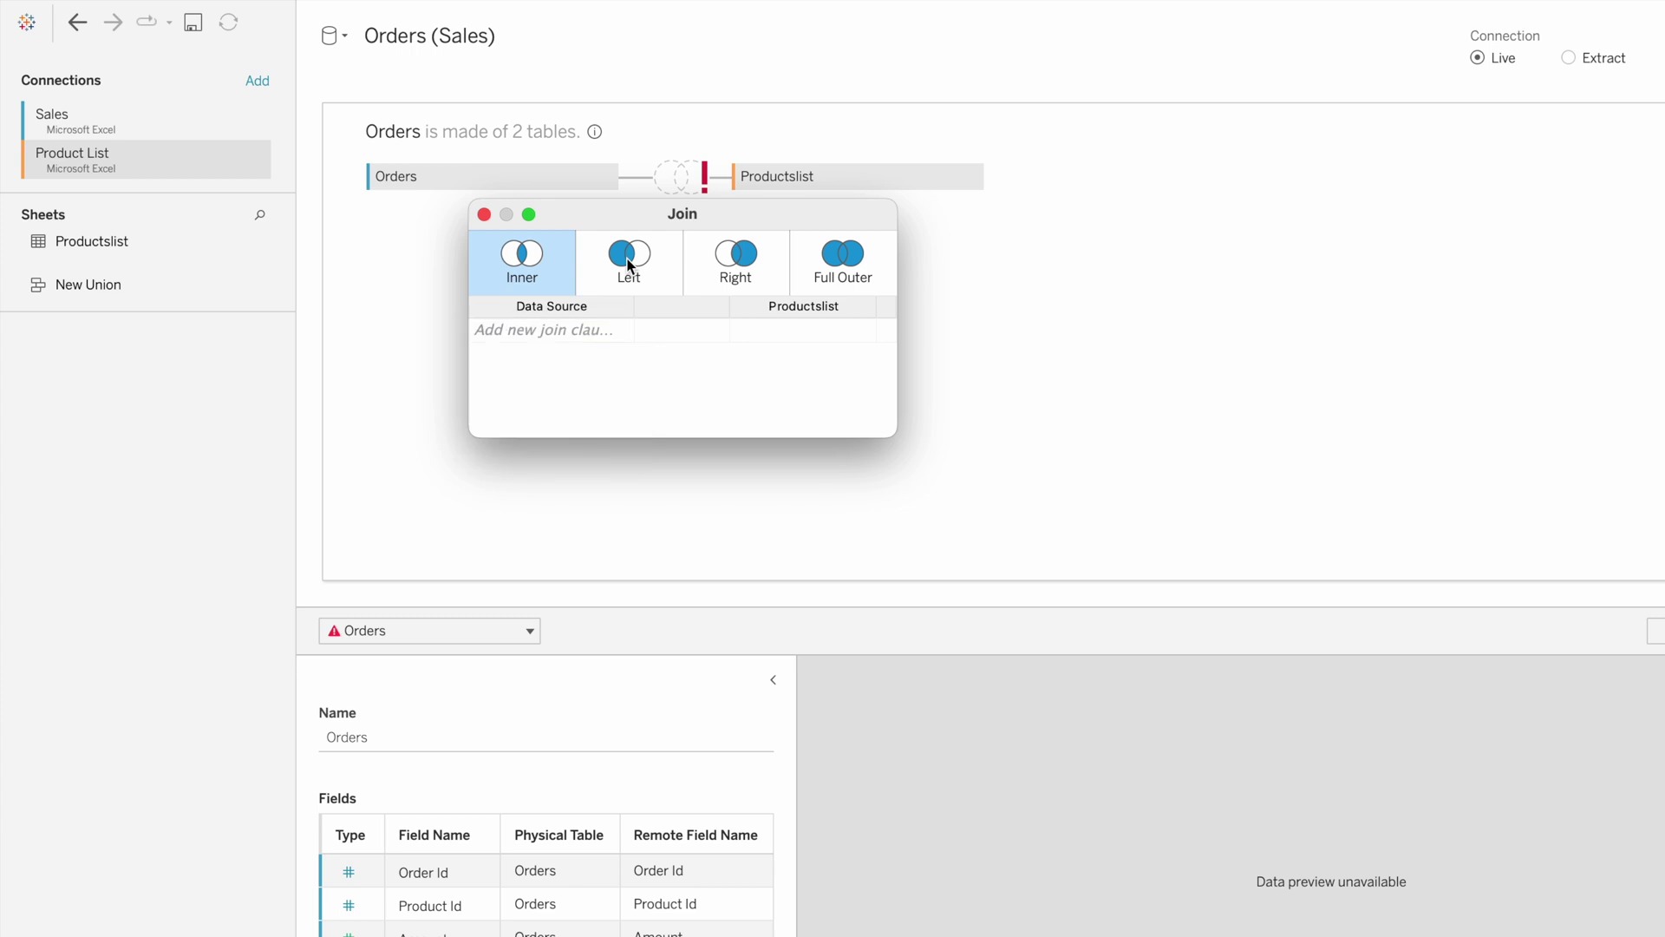
left_click(657, 267)
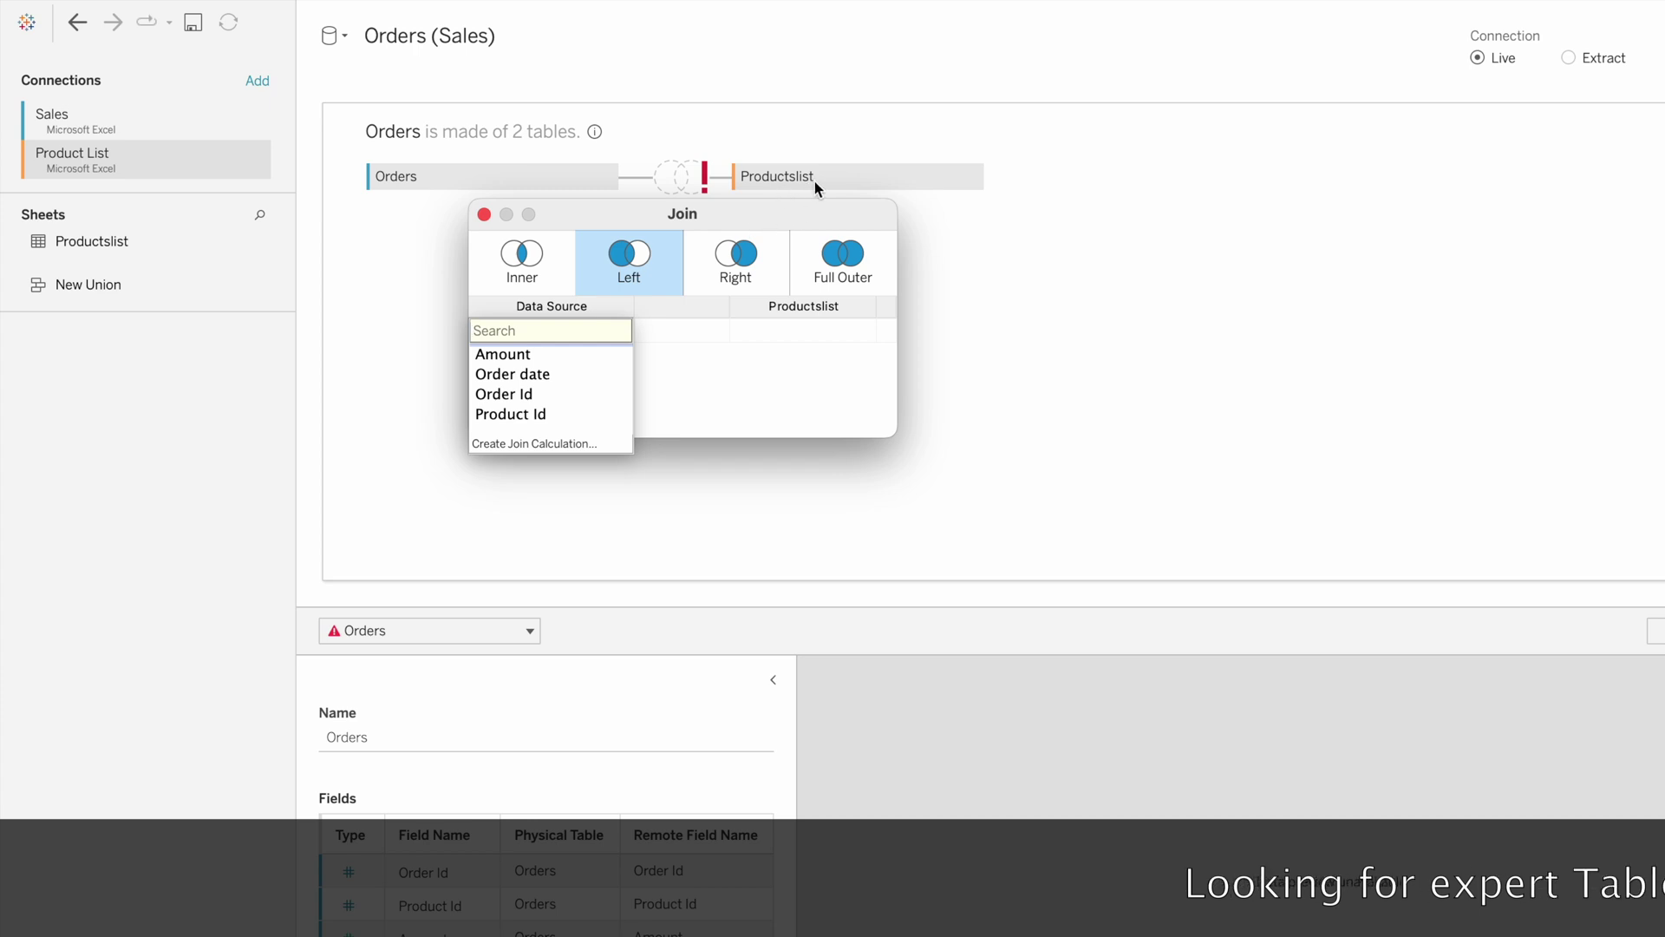
Set the join clause to match Product Id in Orders with ID in Productslist and close the join settings.
left_click(526, 414)
left_click(717, 333)
left_click(772, 334)
left_click(773, 341)
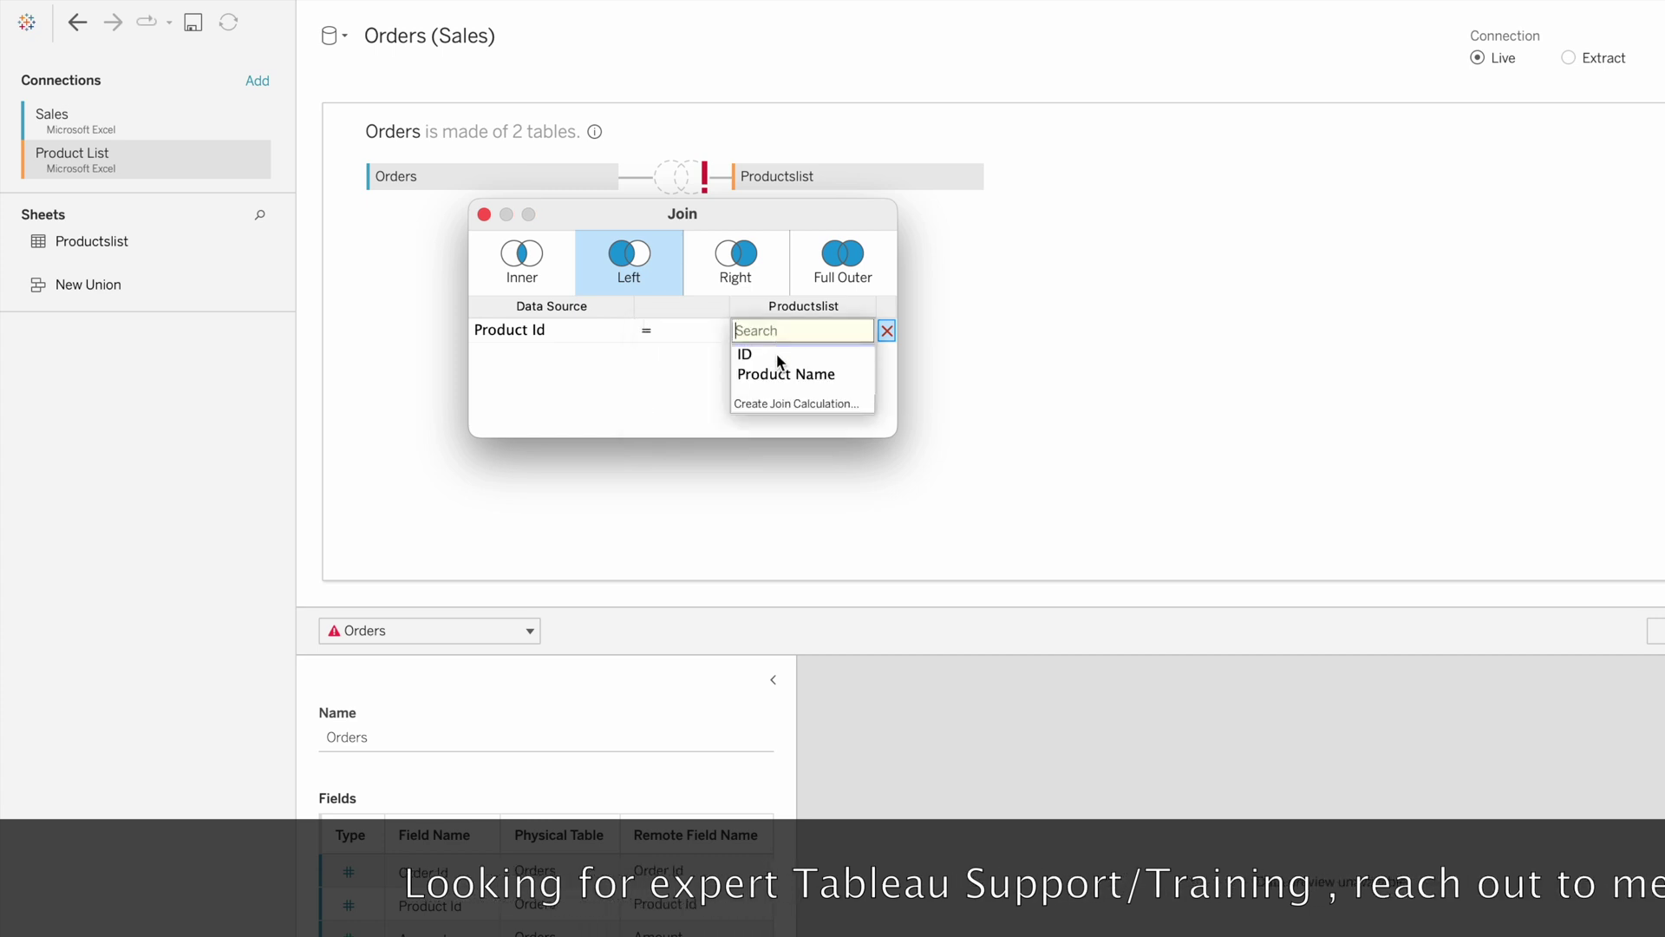
left_click(777, 356)
left_click(939, 455)
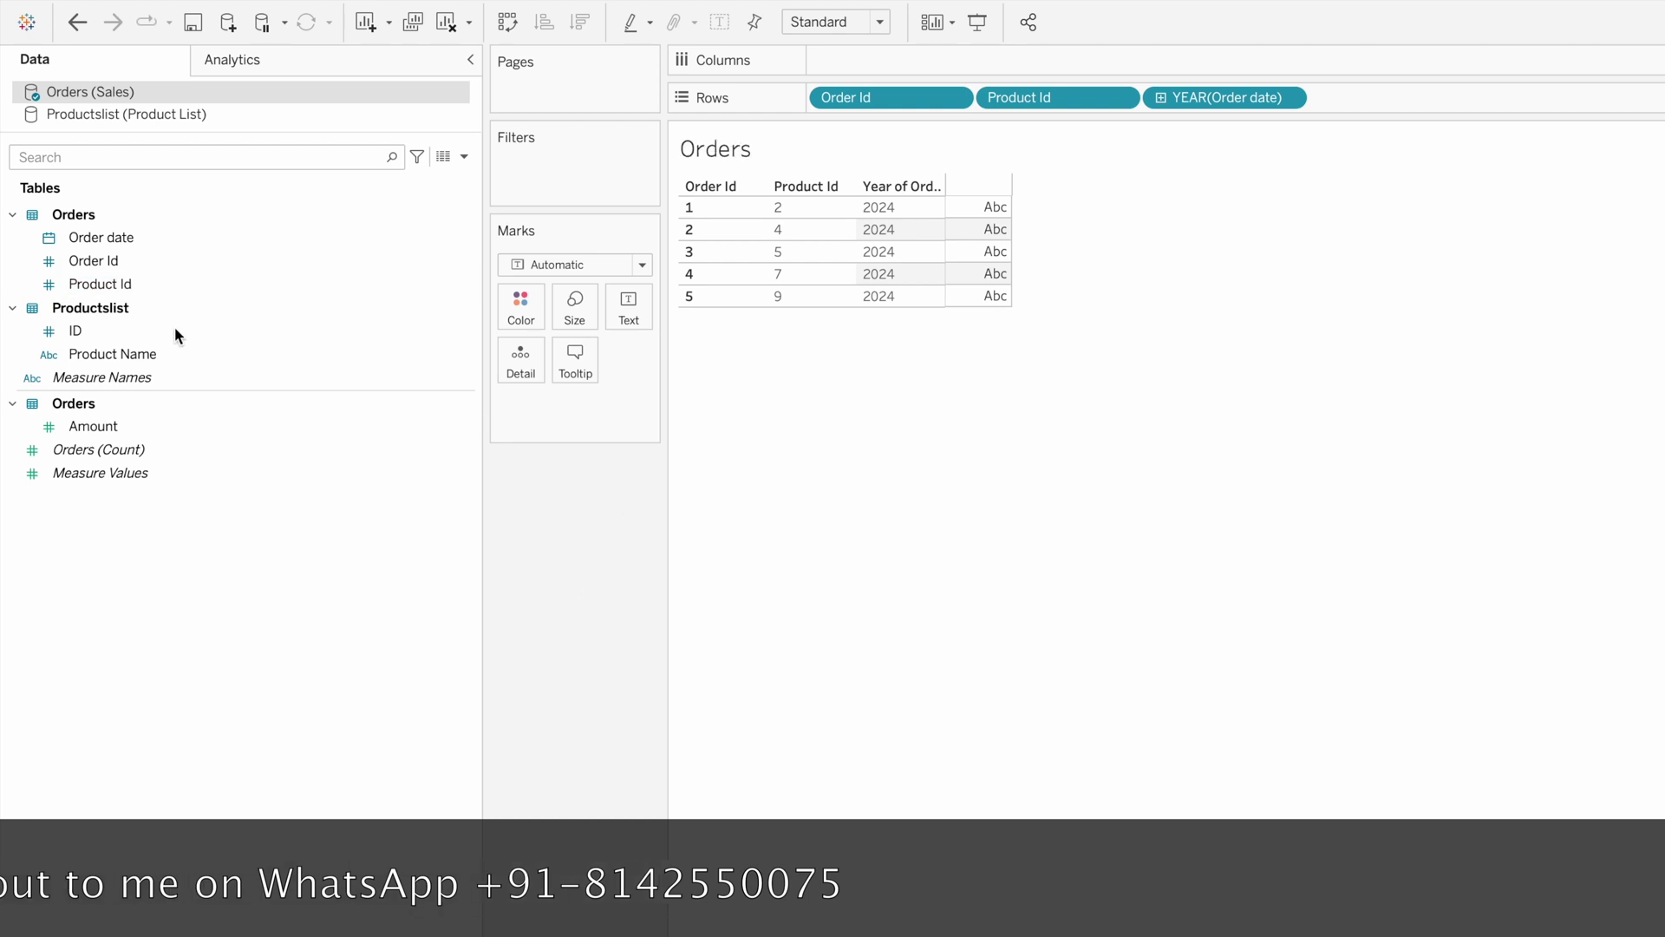
Add Product Name from Productslist to the rows of the Orders sheet and widen its column to fit the header.
left_click(152, 354)
left_click_drag(152, 355, 1360, 100)
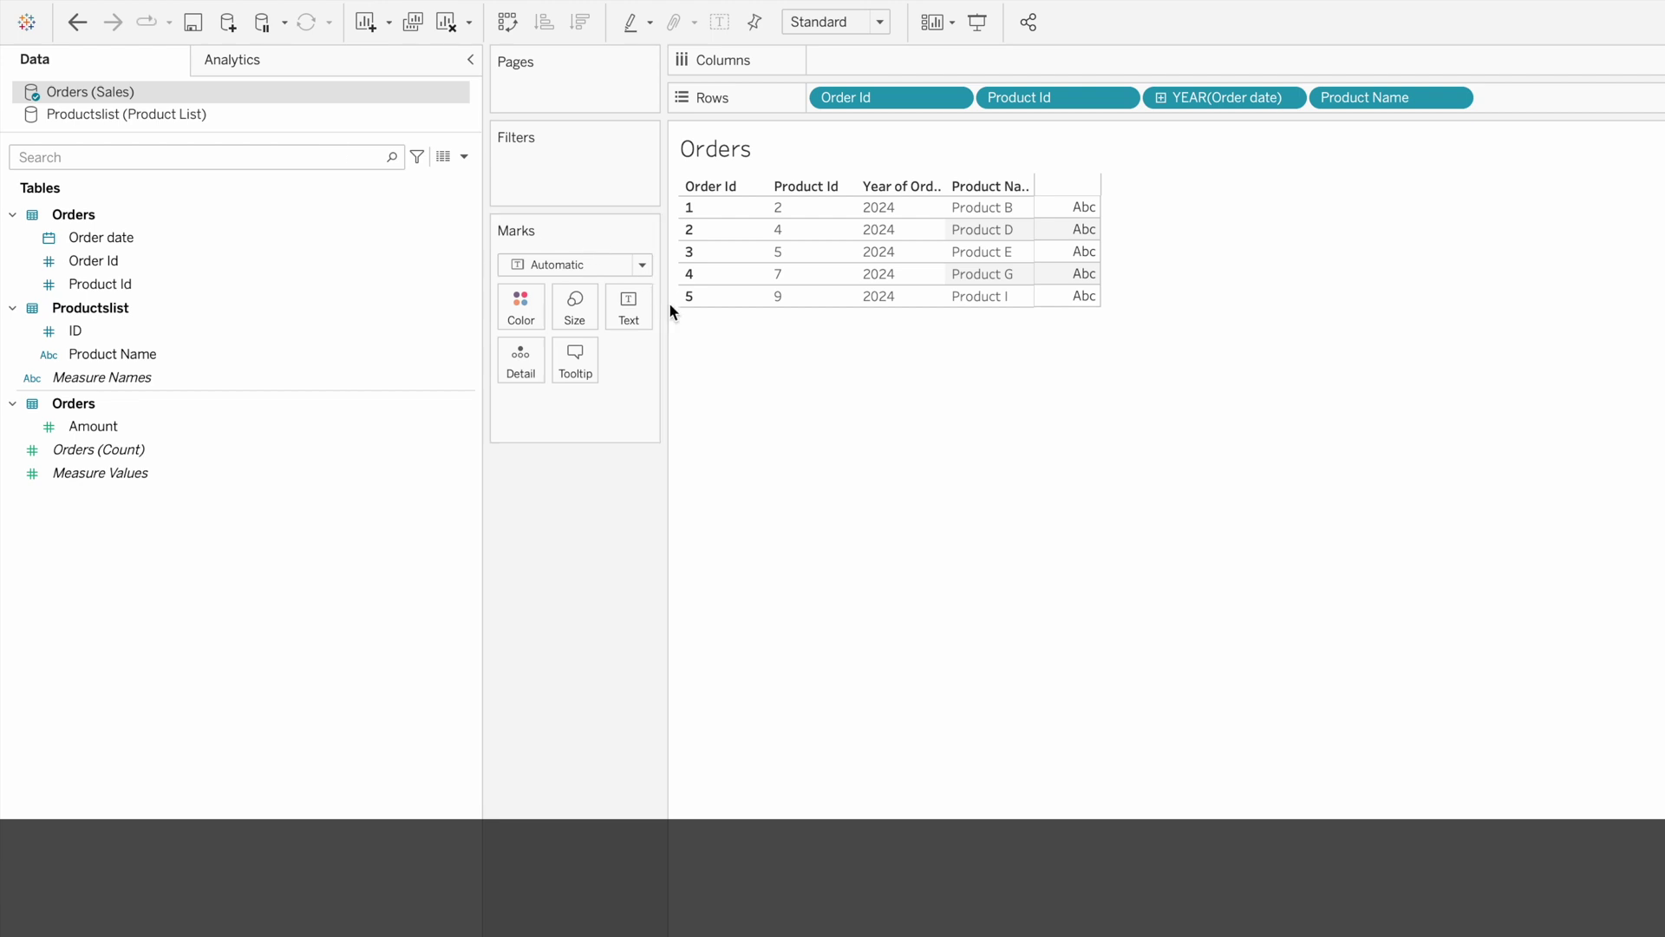
left_click_drag(1090, 228, 1103, 227)
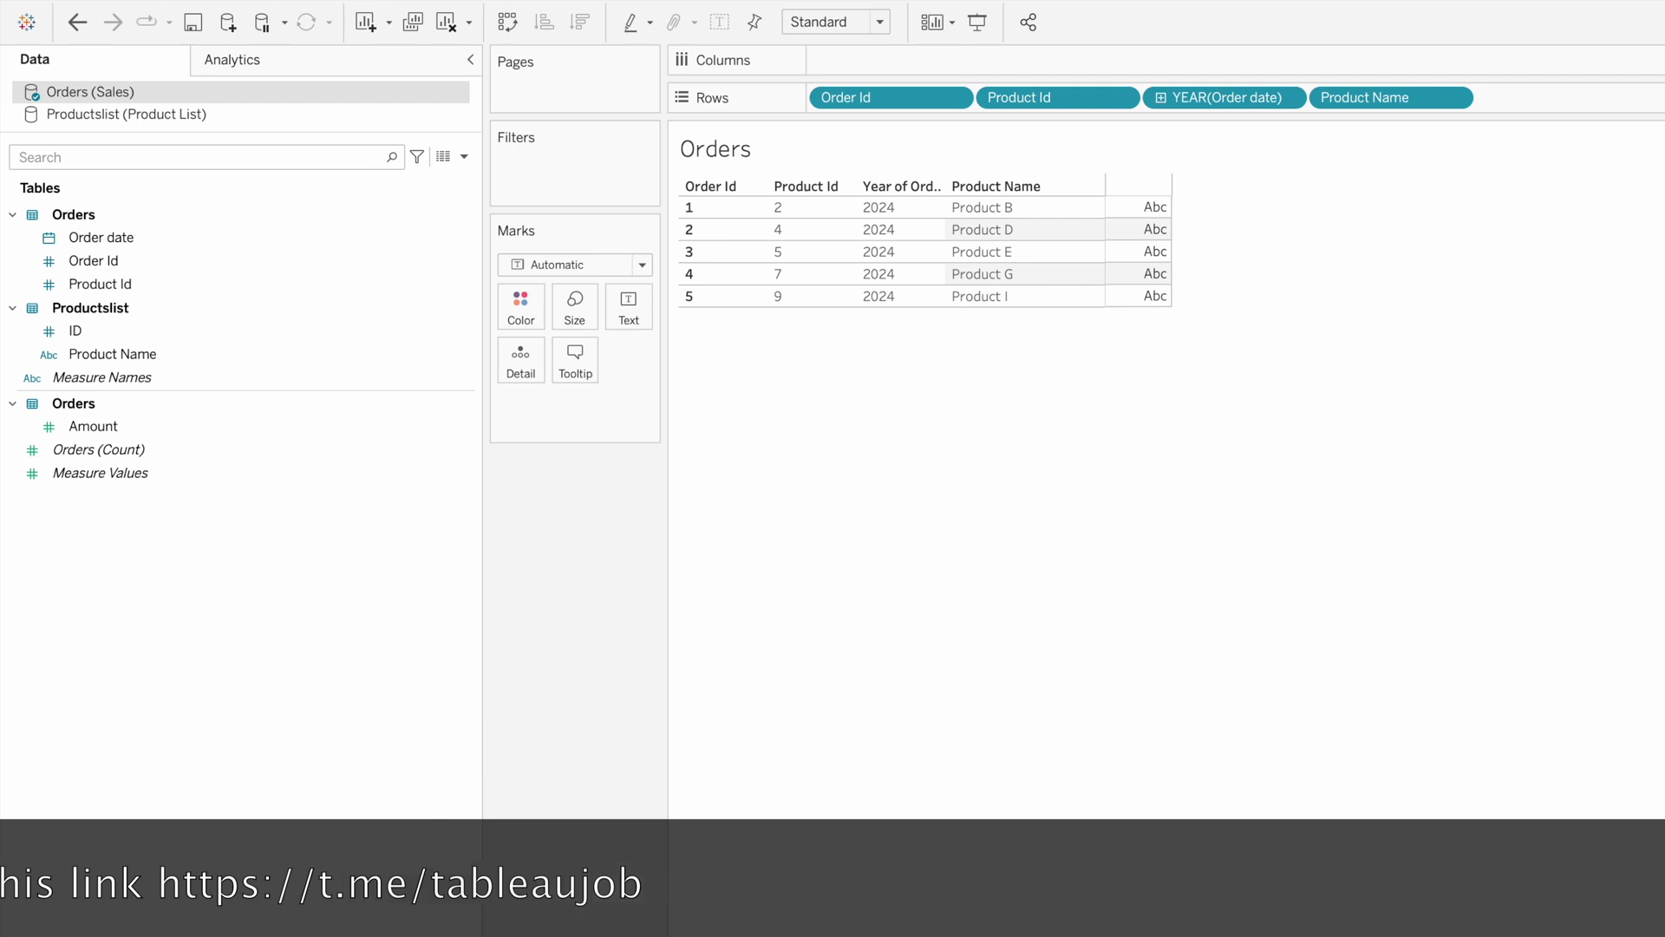
Create a new worksheet and connect to the Excel workbook Sales.xlsx from Downloads as a new data source.
key("ctrl+m")
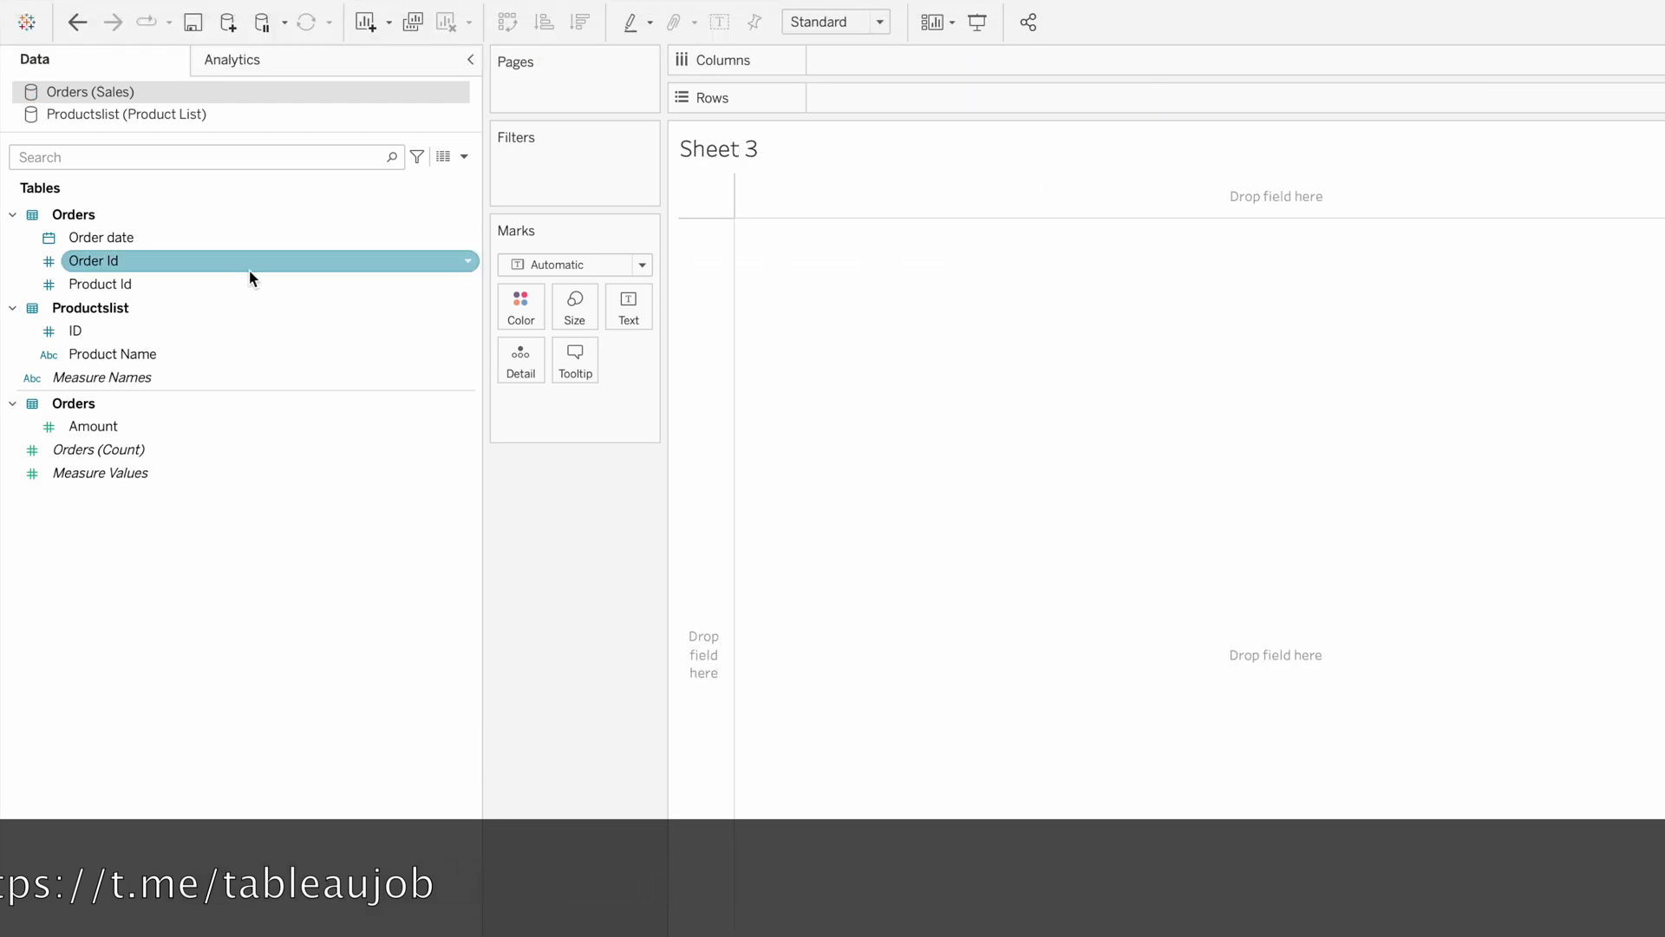
left_click(228, 26)
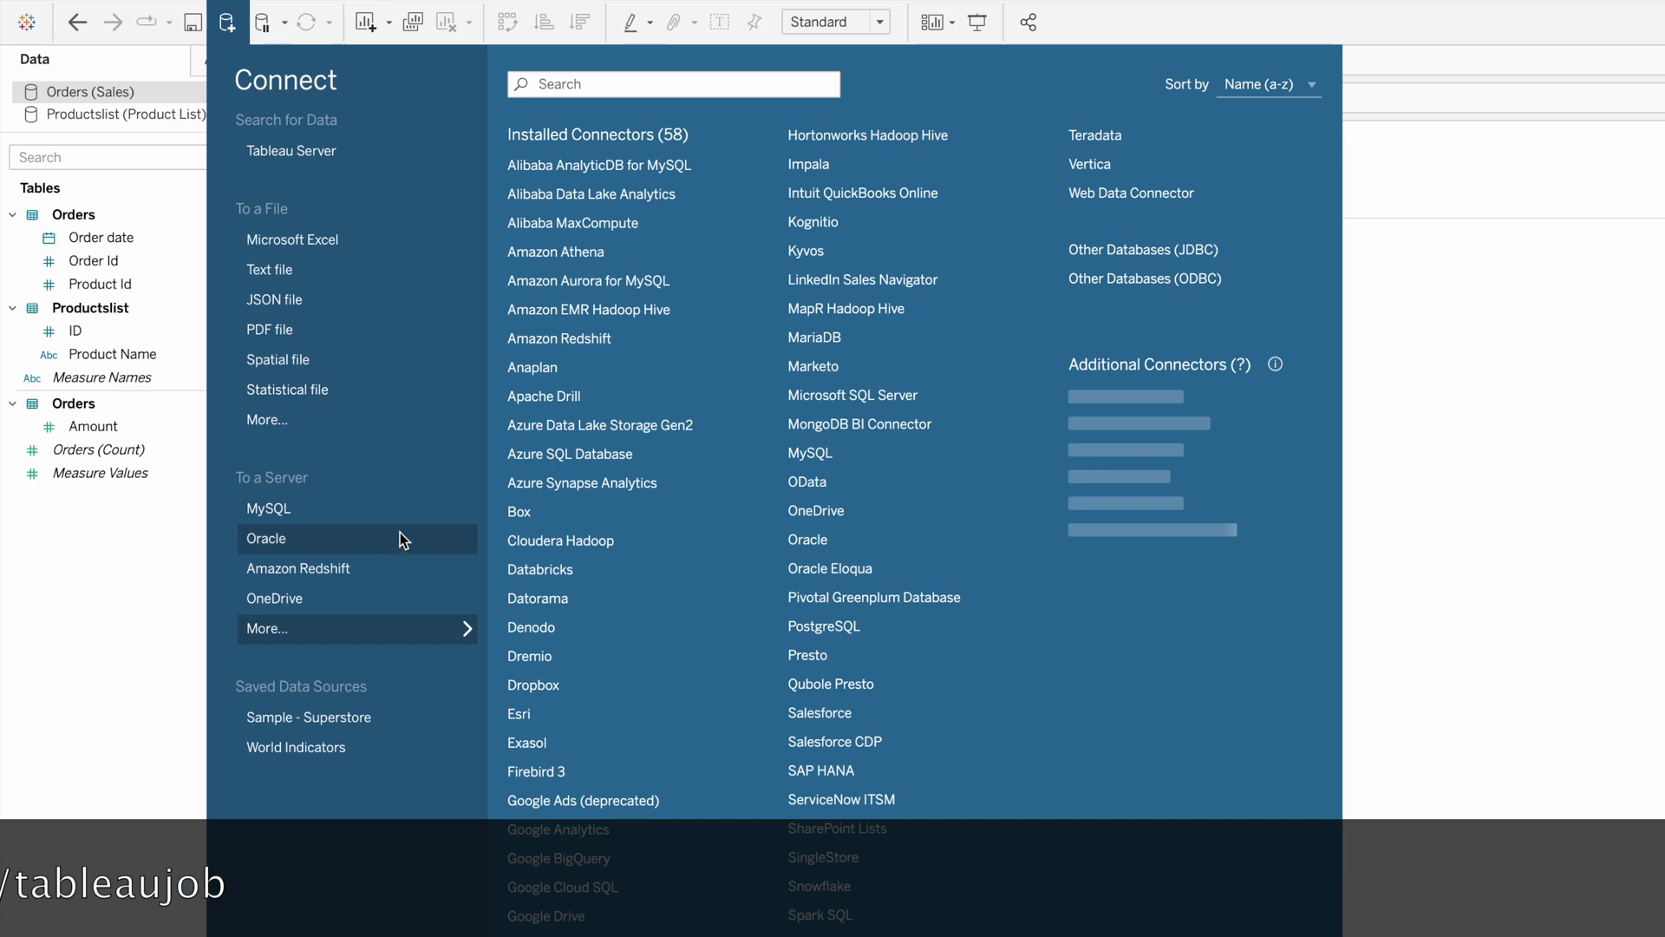
left_click(321, 248)
scroll(829, 486, "down", 5)
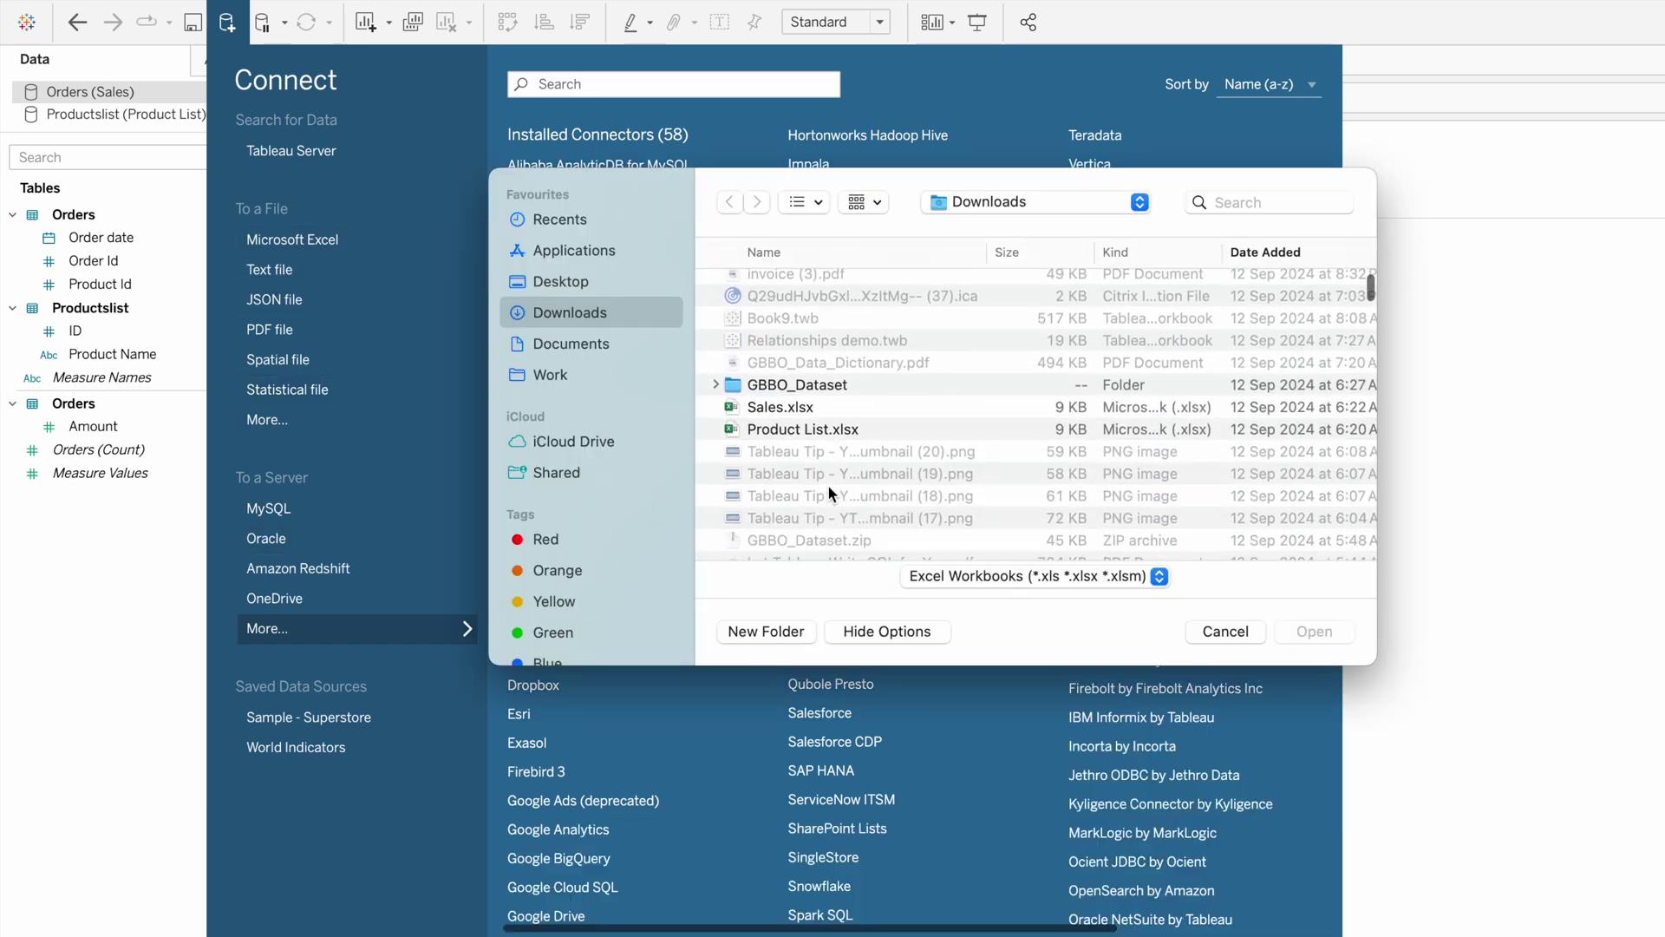
scroll(828, 493, "down", 1)
left_click(791, 399)
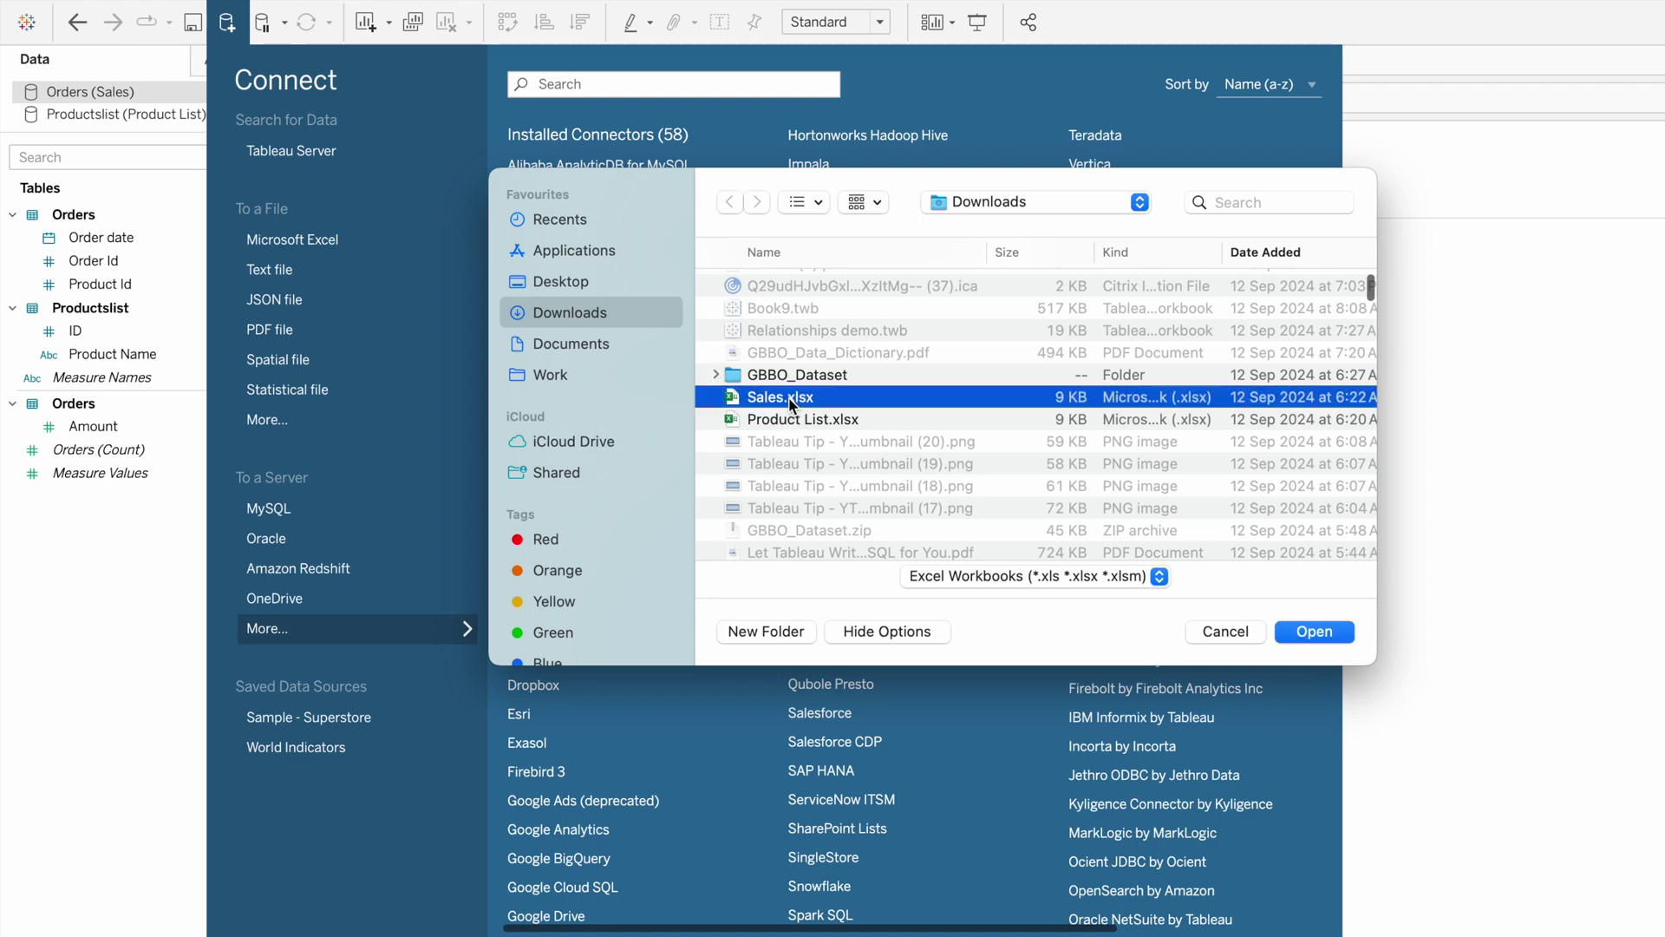
left_click(1313, 632)
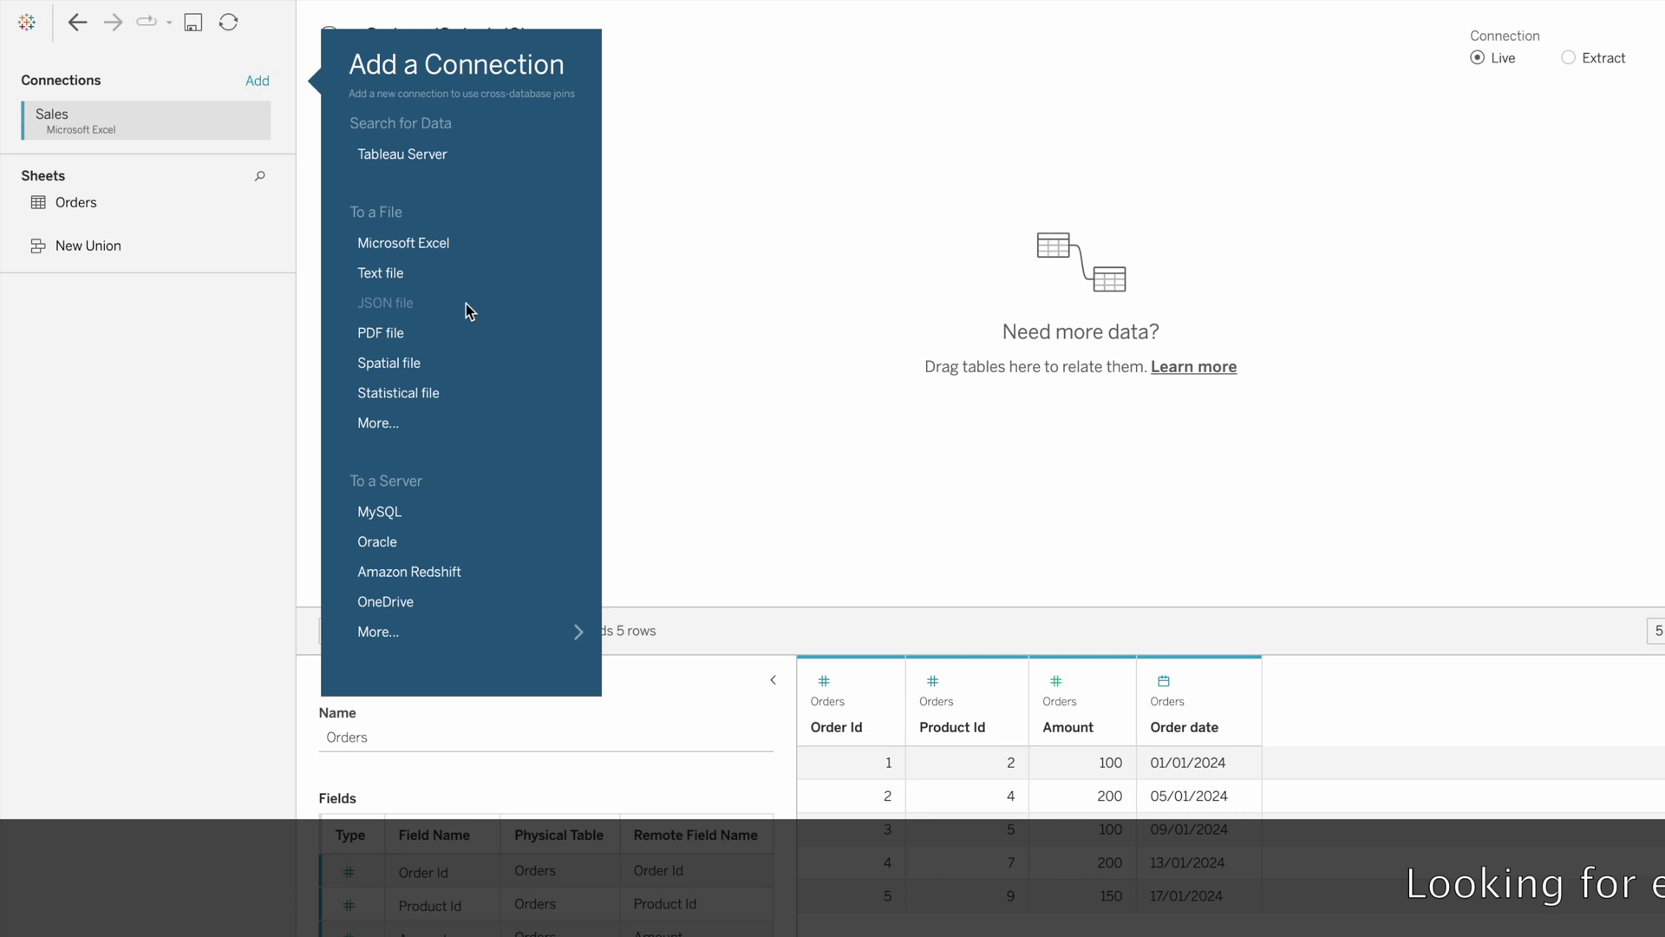
Add a second connection to the Excel workbook Product List.xlsx in the new Orders data source.
left_click(461, 240)
scroll(808, 385, "down", 5)
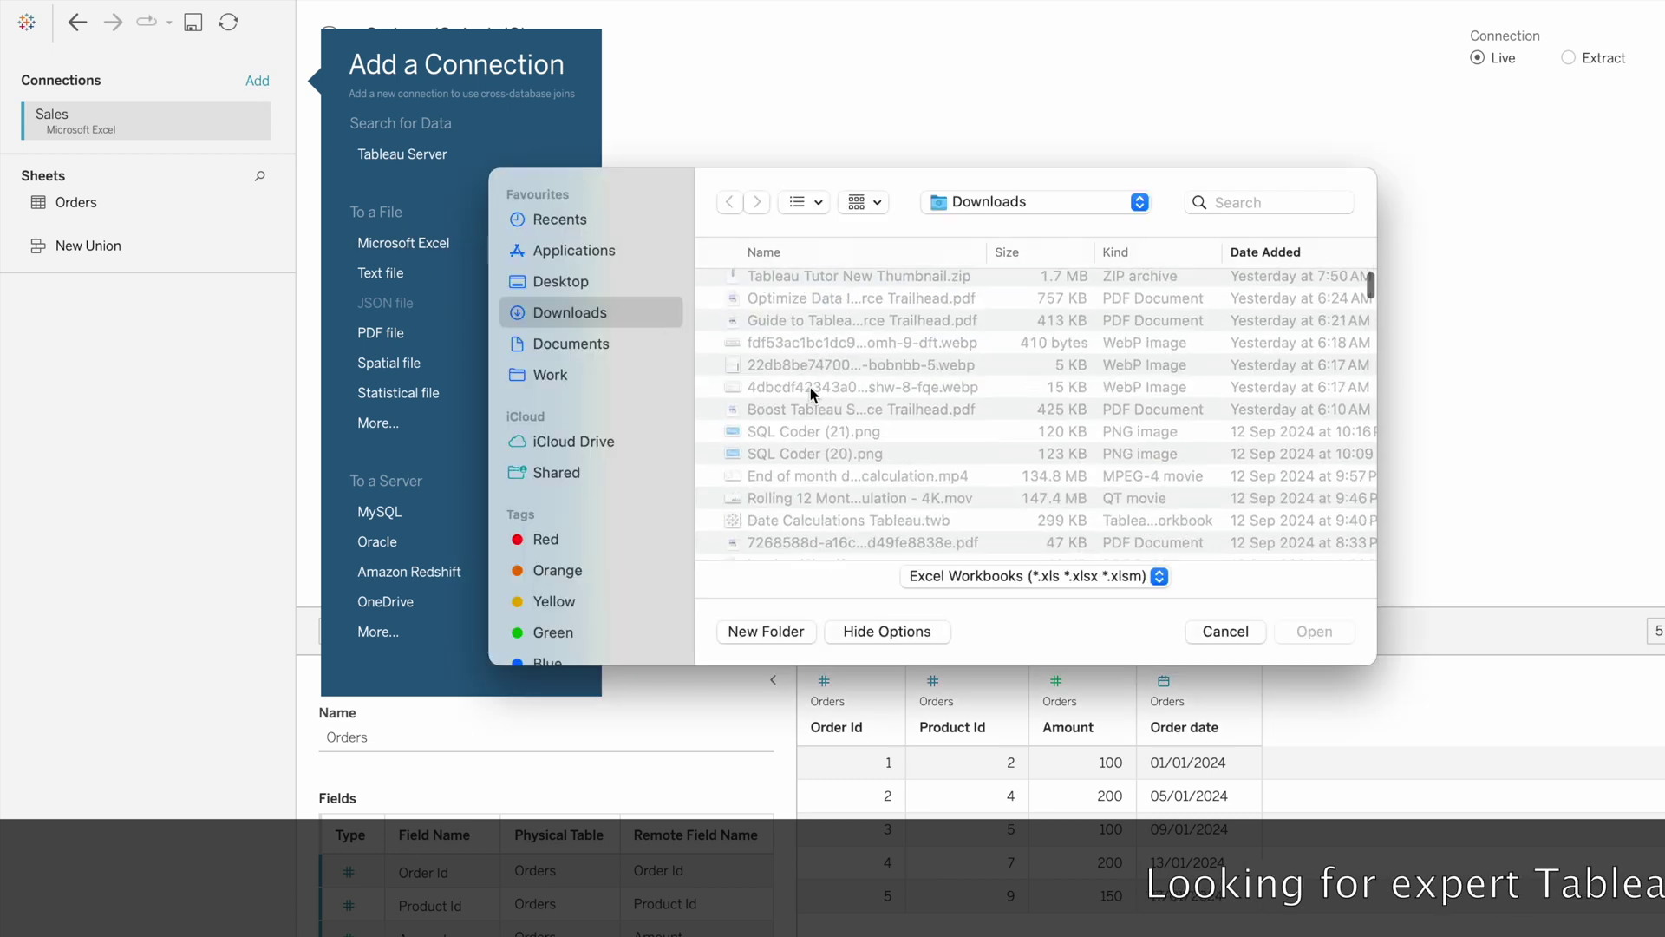
scroll(810, 385, "down", 3)
left_click(850, 363)
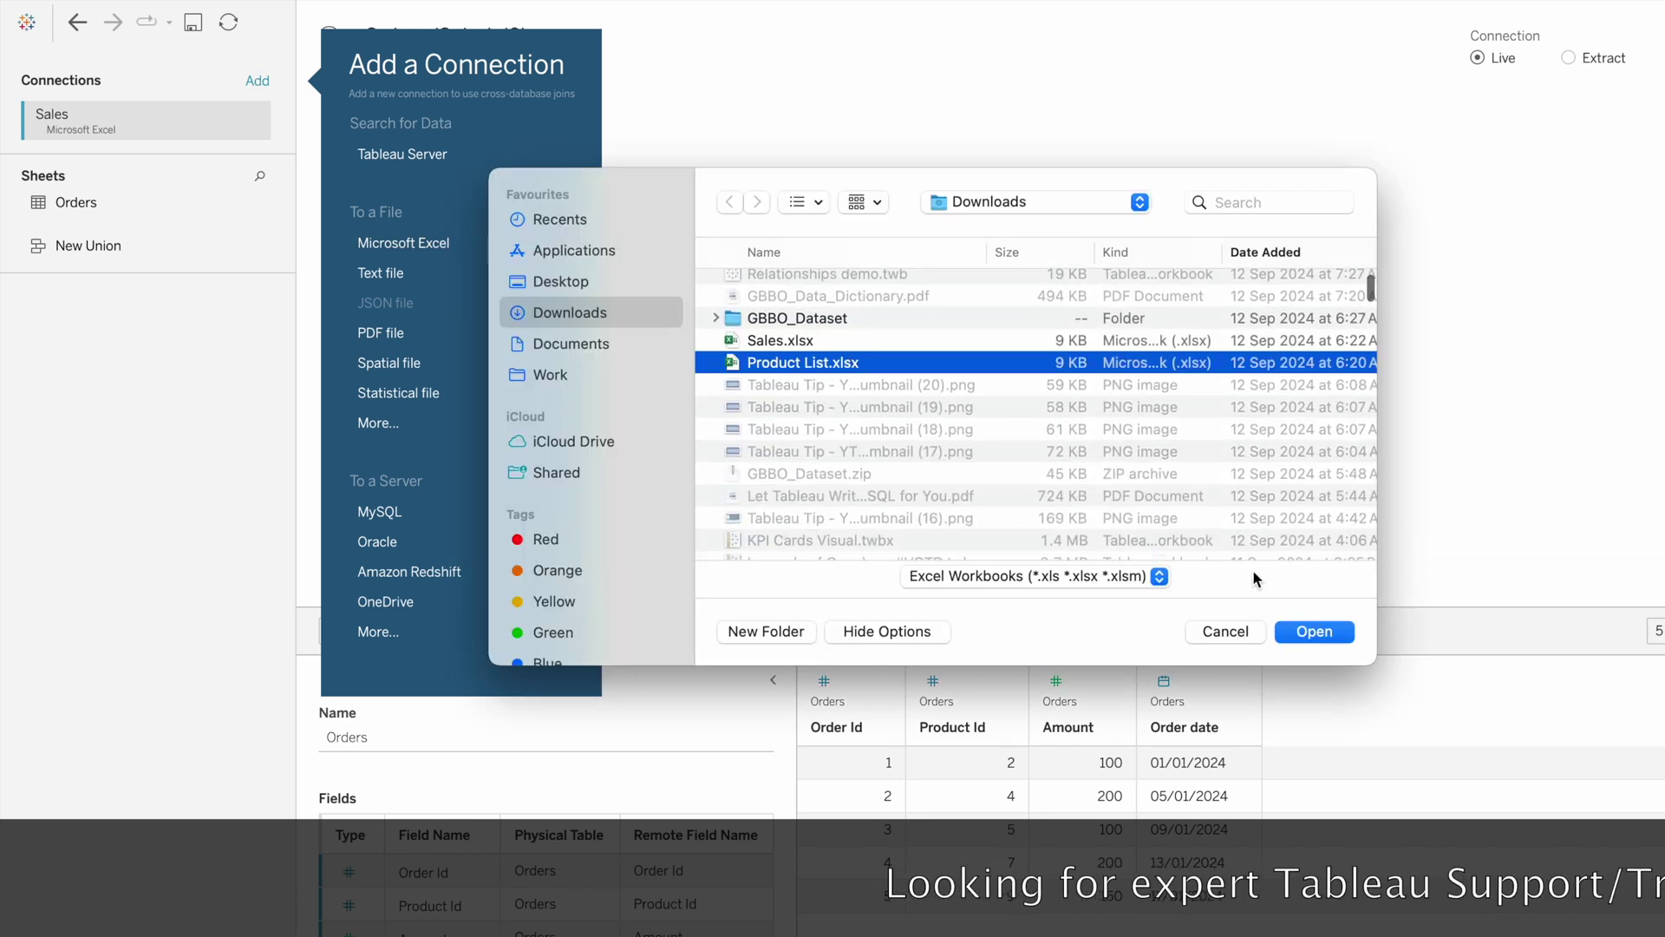
left_click(1315, 632)
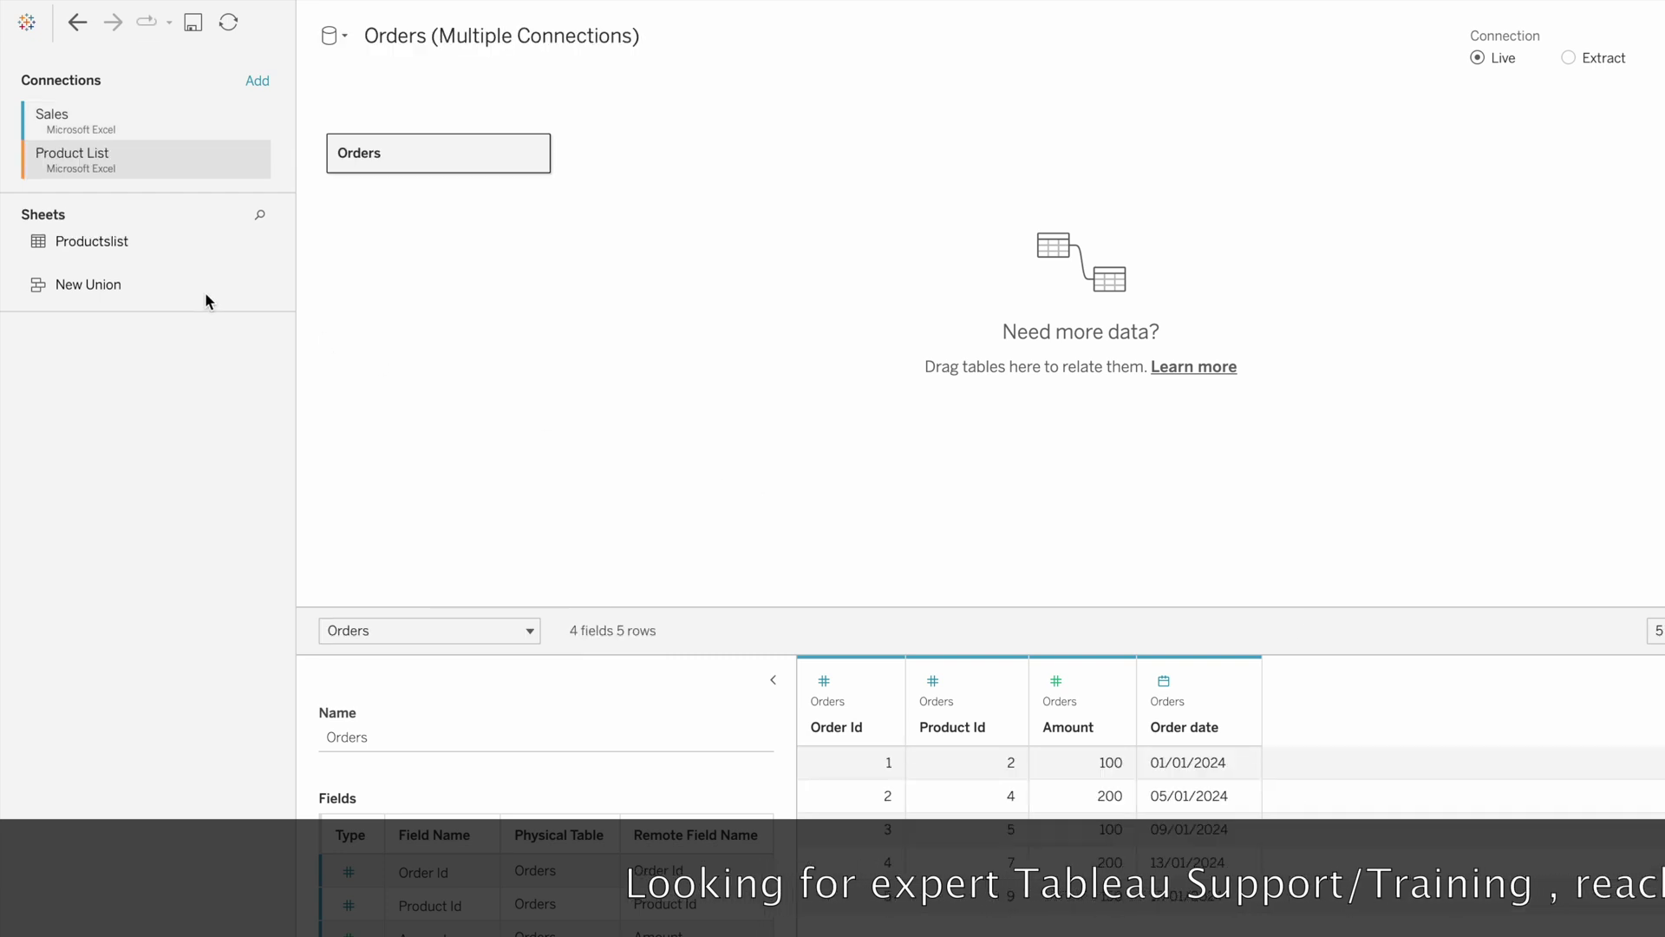
double_click(438, 163)
left_click_drag(108, 247, 196, 236)
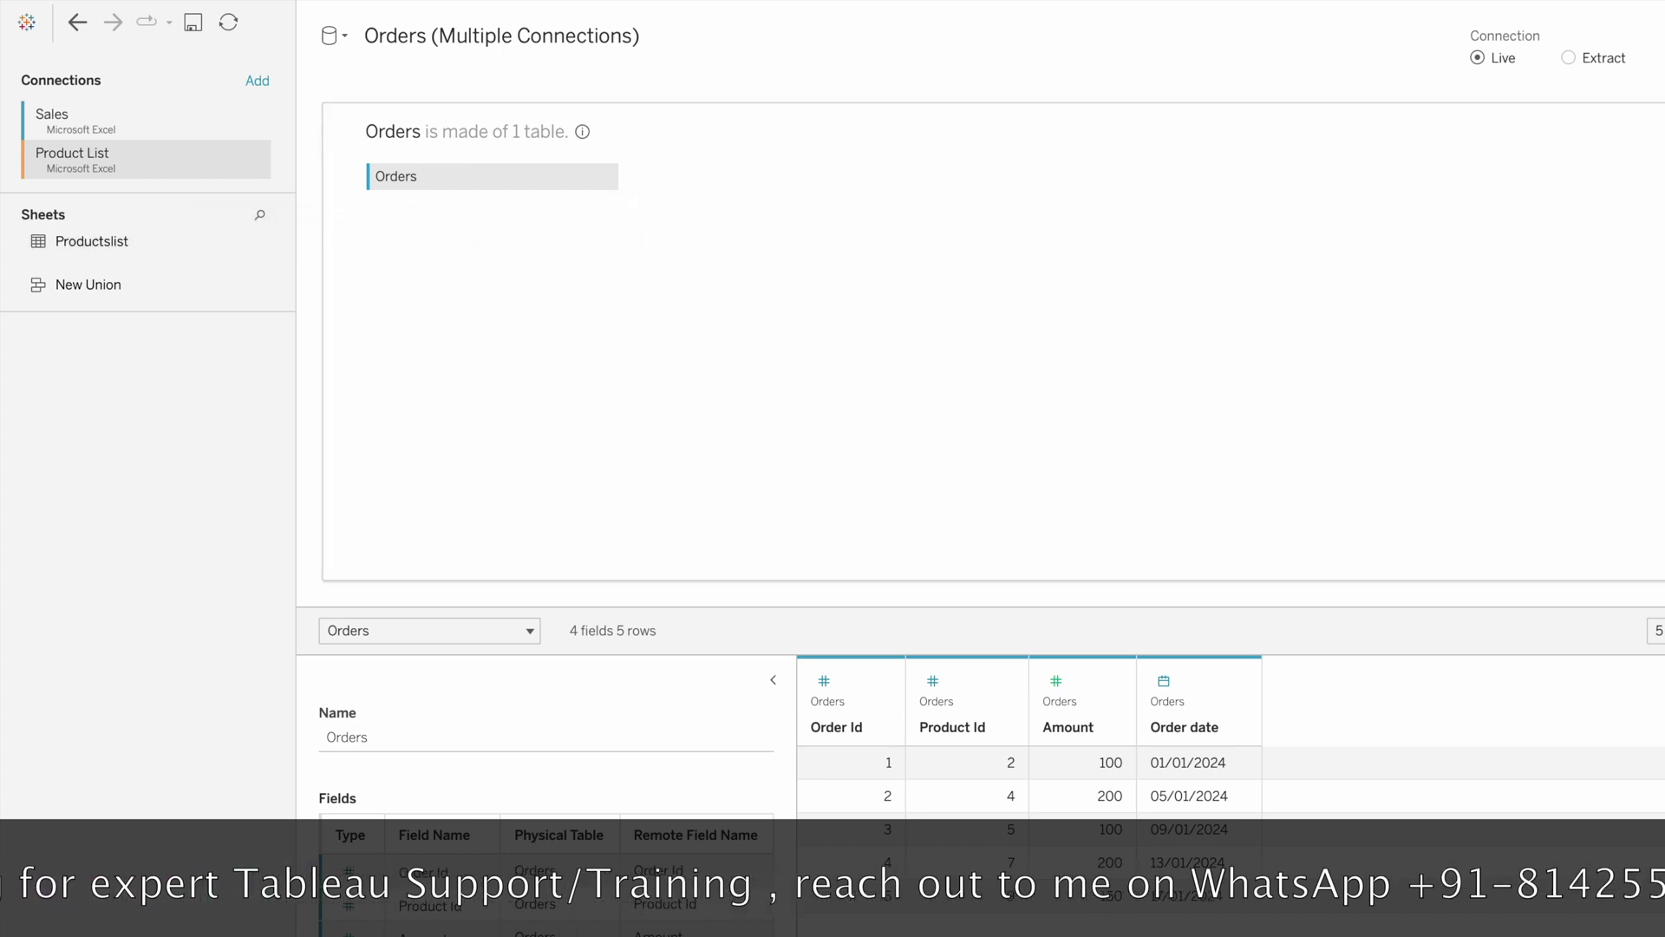
key("Escape")
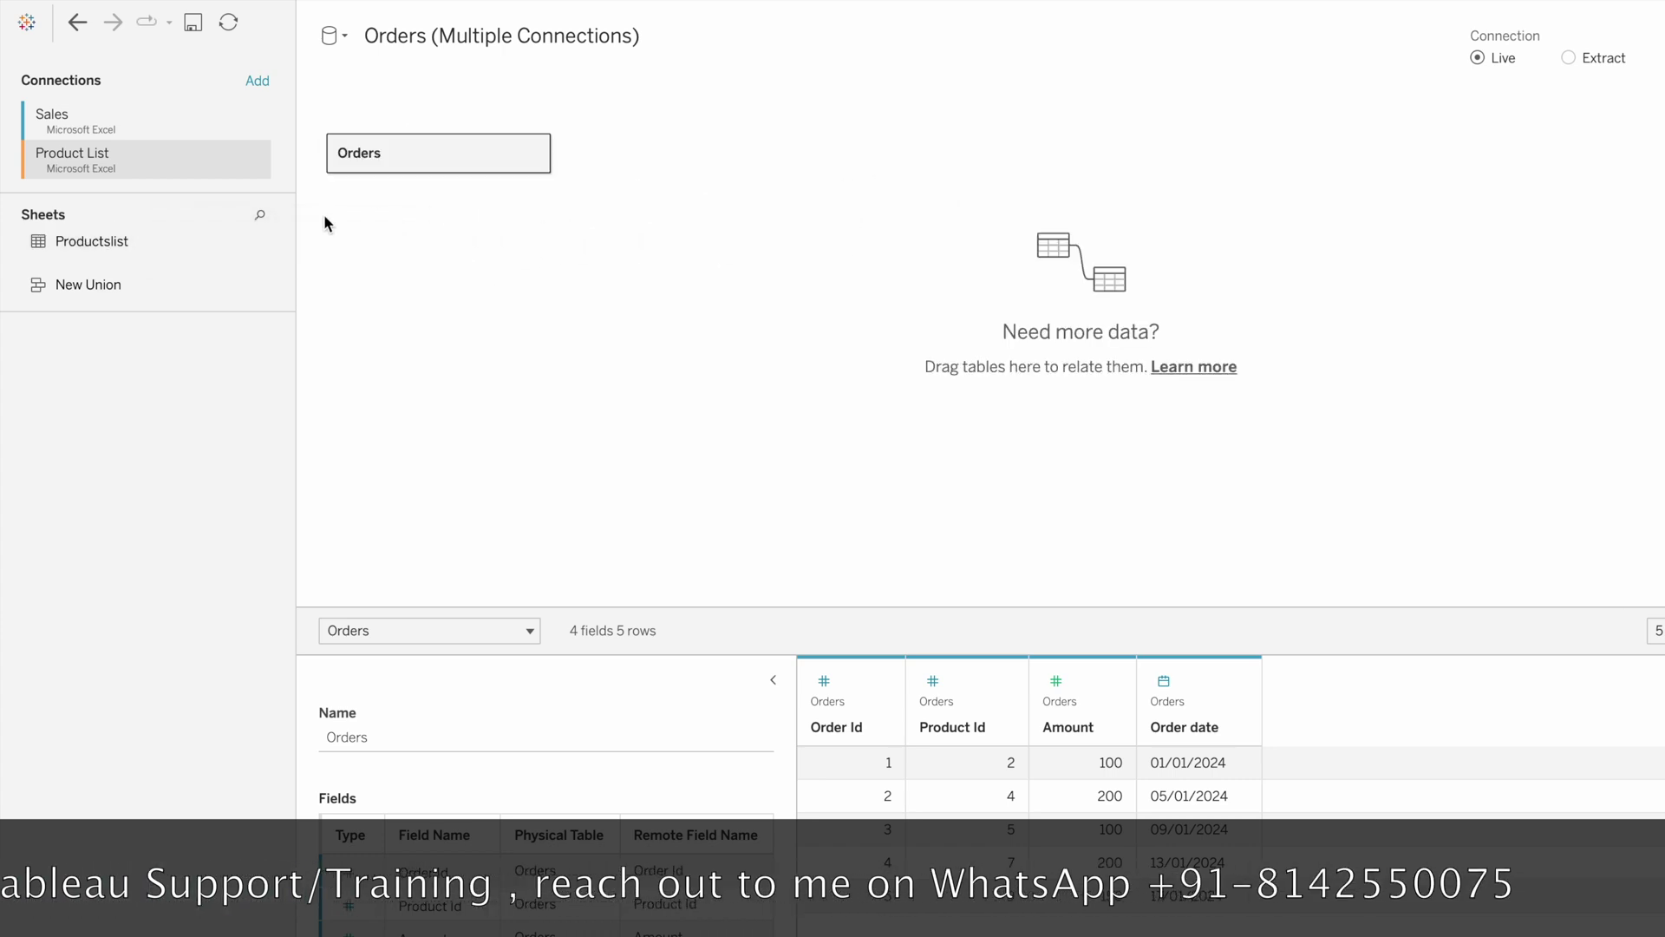
Relate Productslist to Orders by matching Product Id with ID, and return to Sheet 3.
left_click_drag(144, 248, 747, 164)
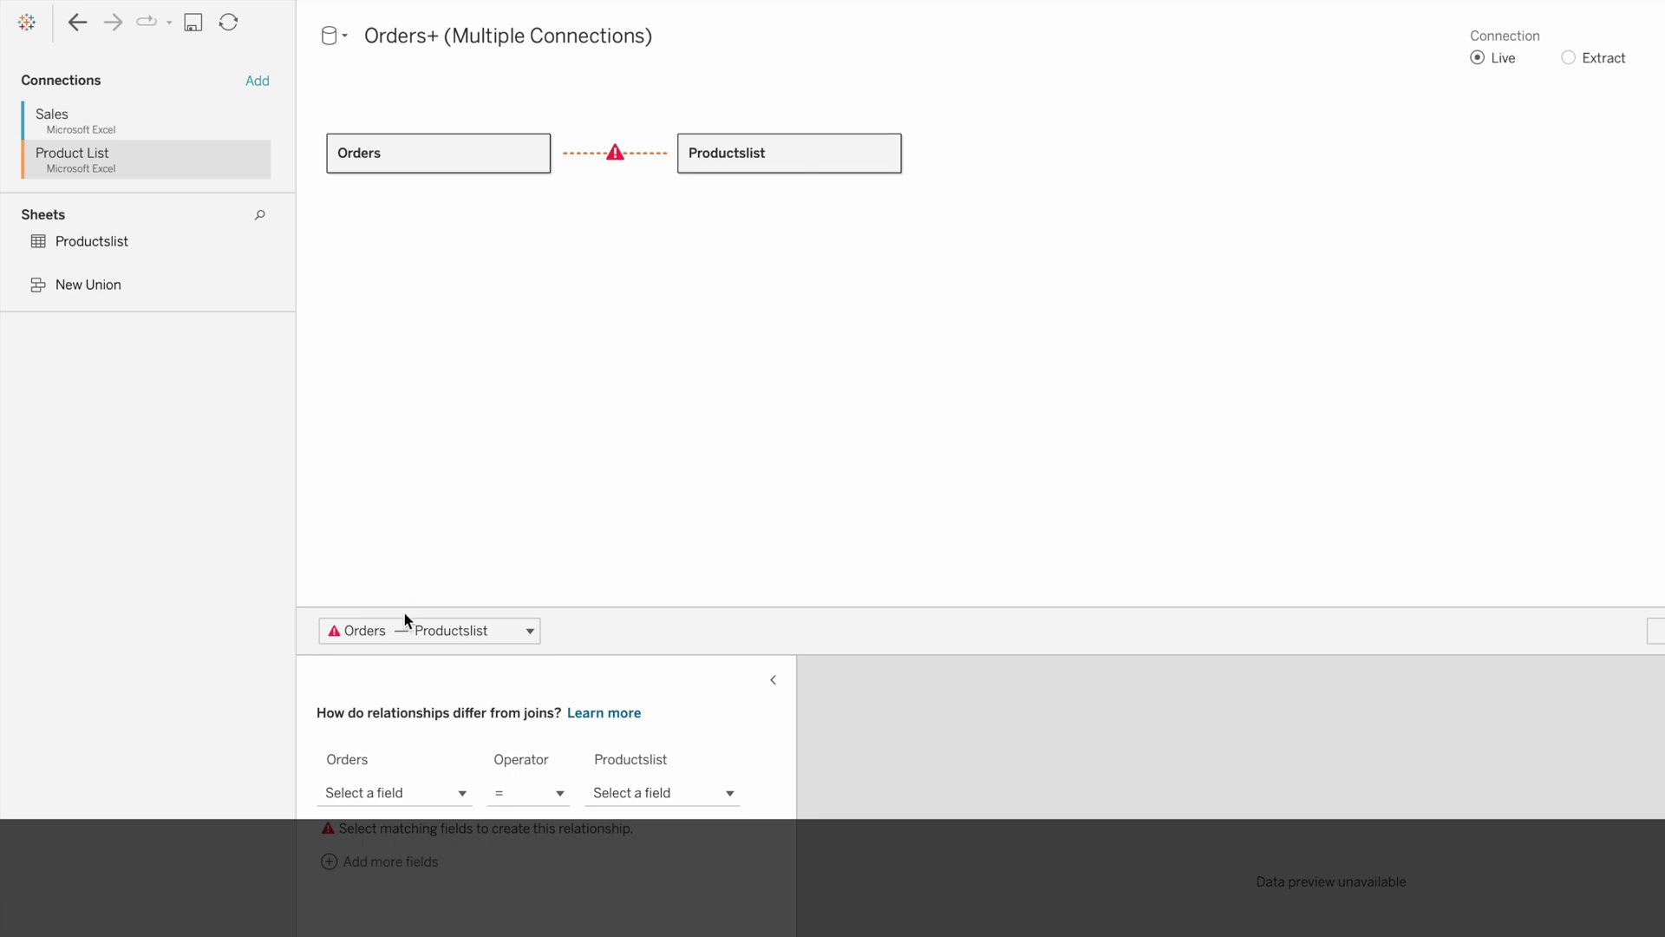
left_click(377, 793)
left_click(396, 931)
left_click(632, 793)
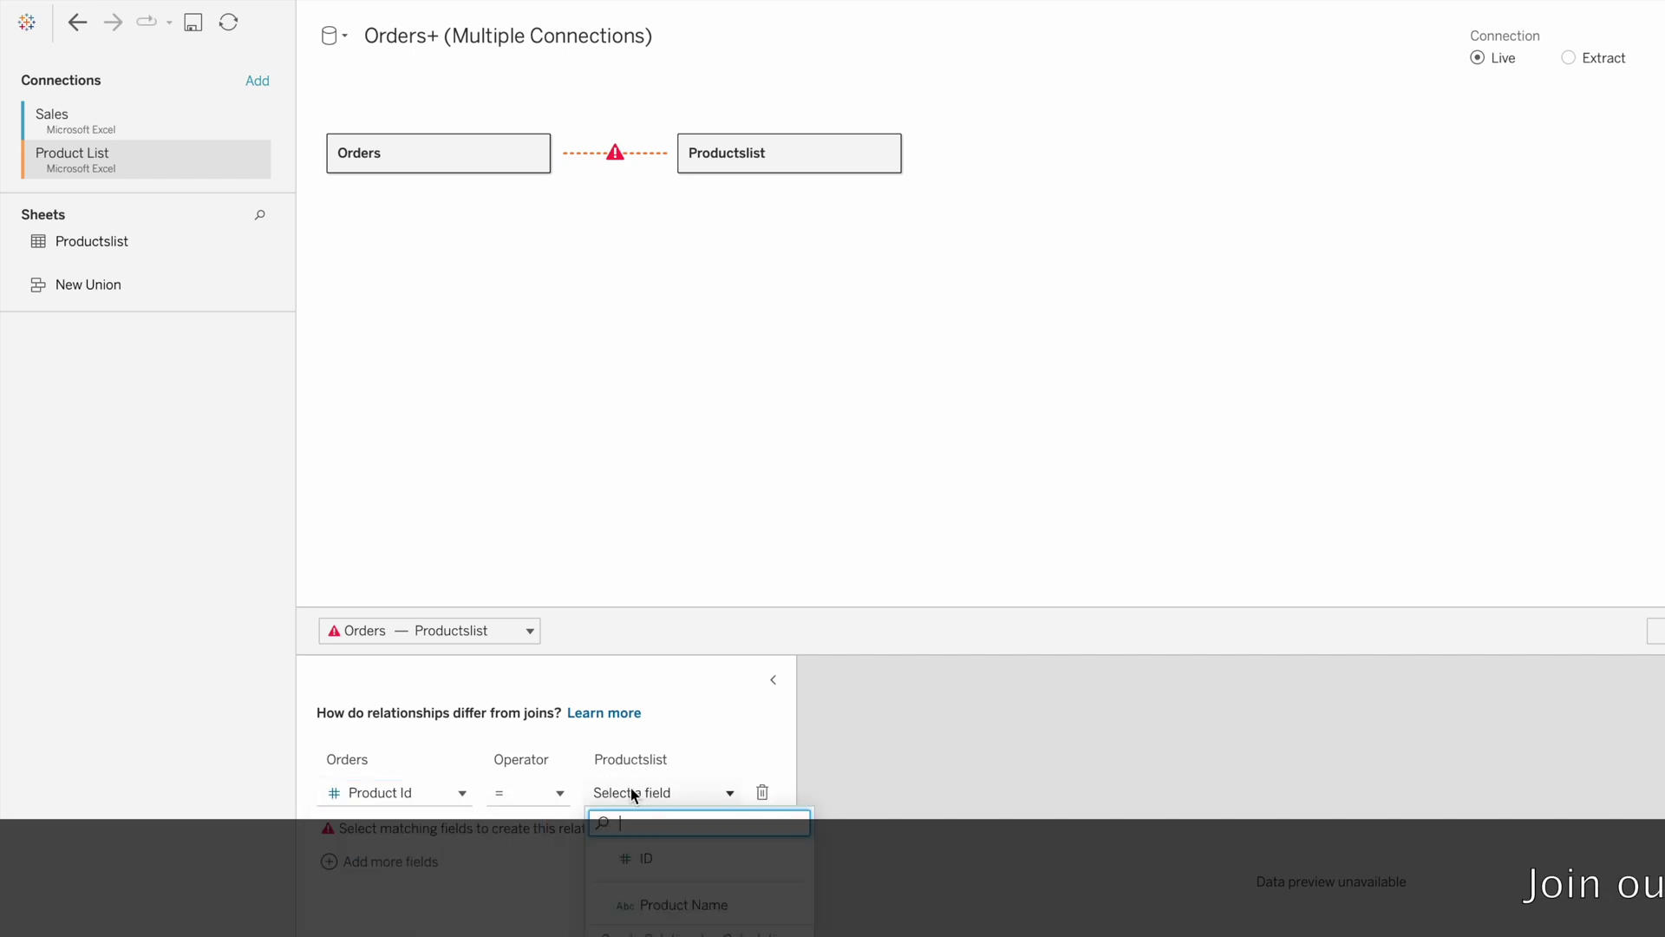
left_click(647, 859)
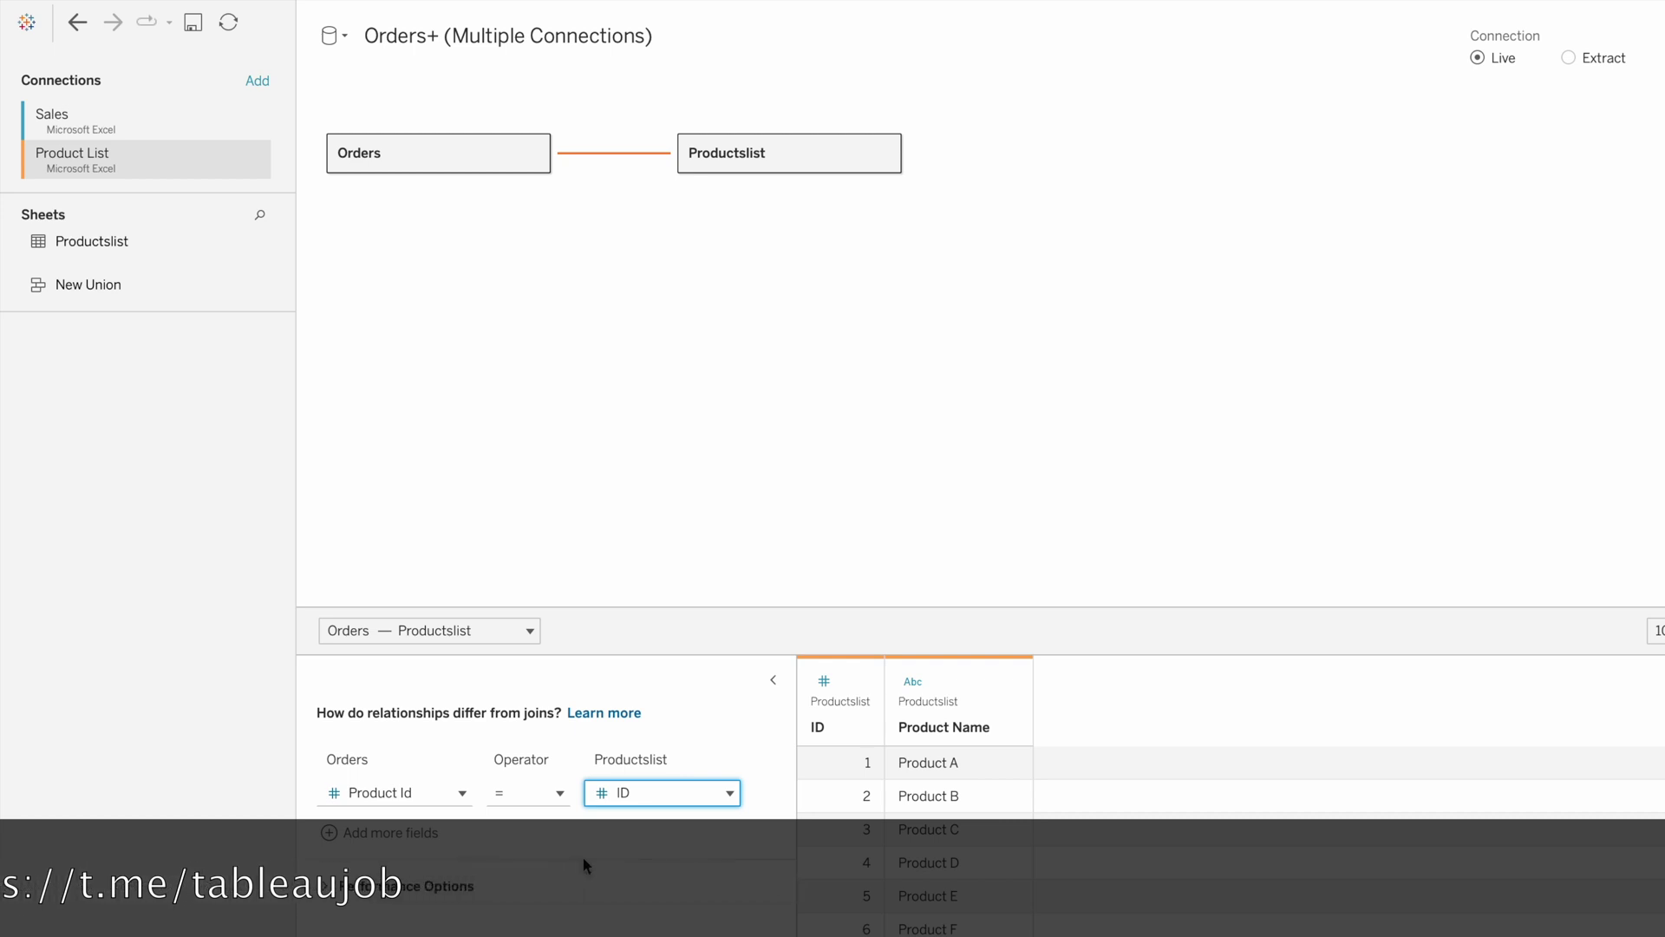
left_click(373, 923)
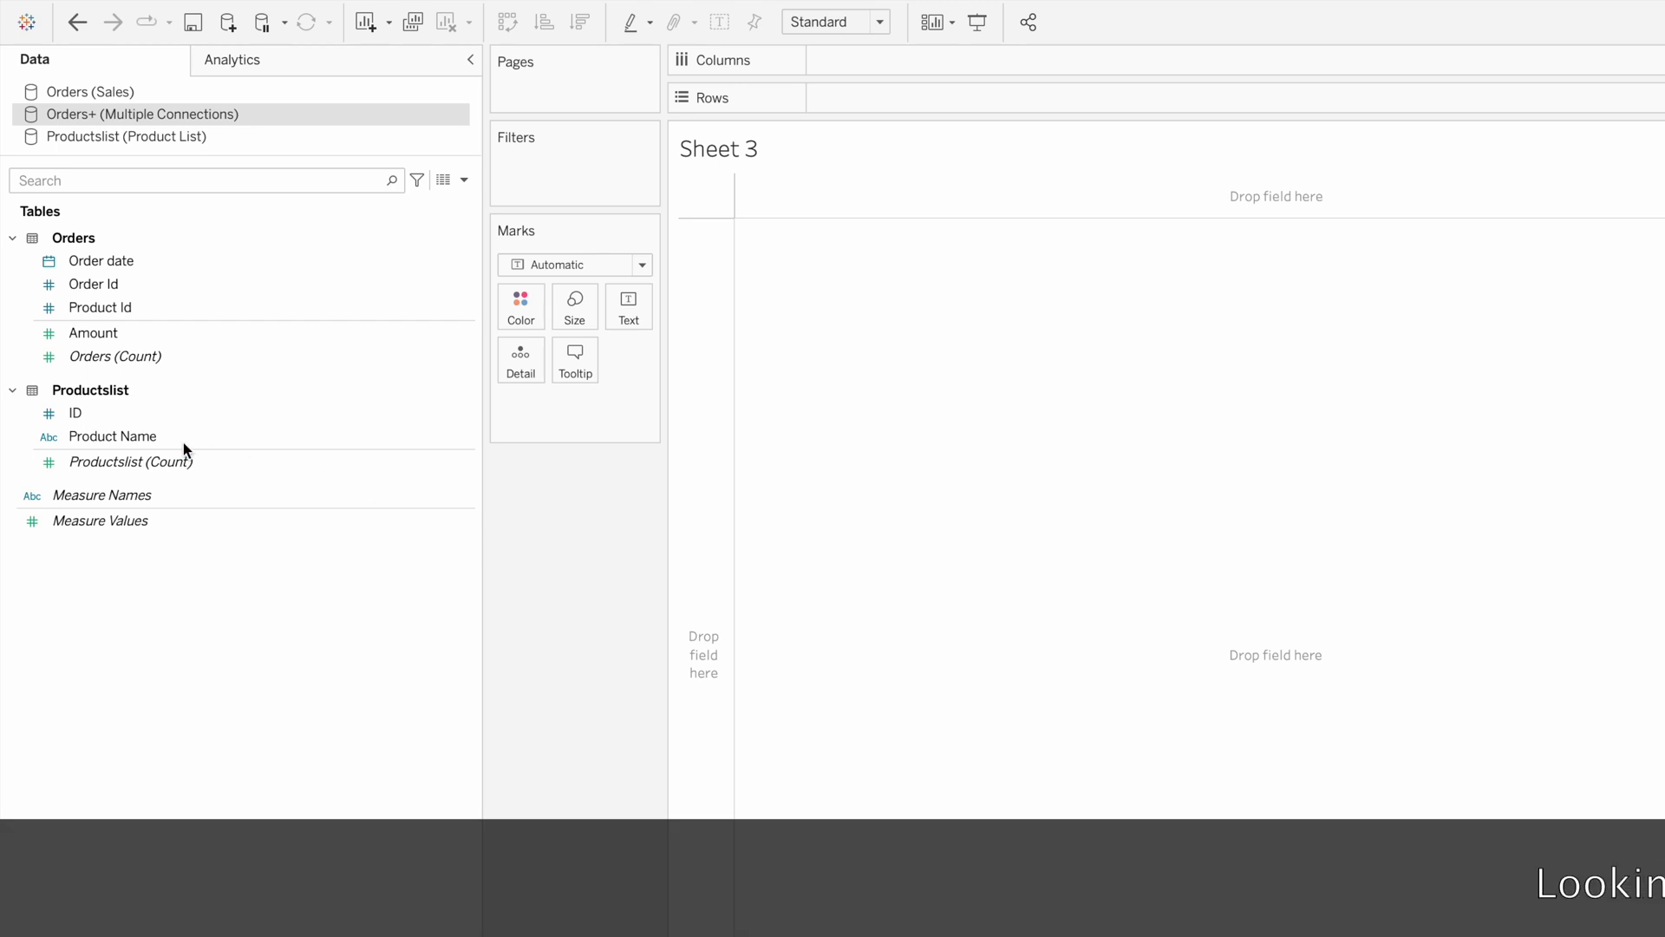
Add Product Name from the related Orders+ (Multiple Connections) data source to the rows of Sheet 3.
left_click(153, 438)
left_click_drag(151, 434, 878, 98)
left_click(736, 208)
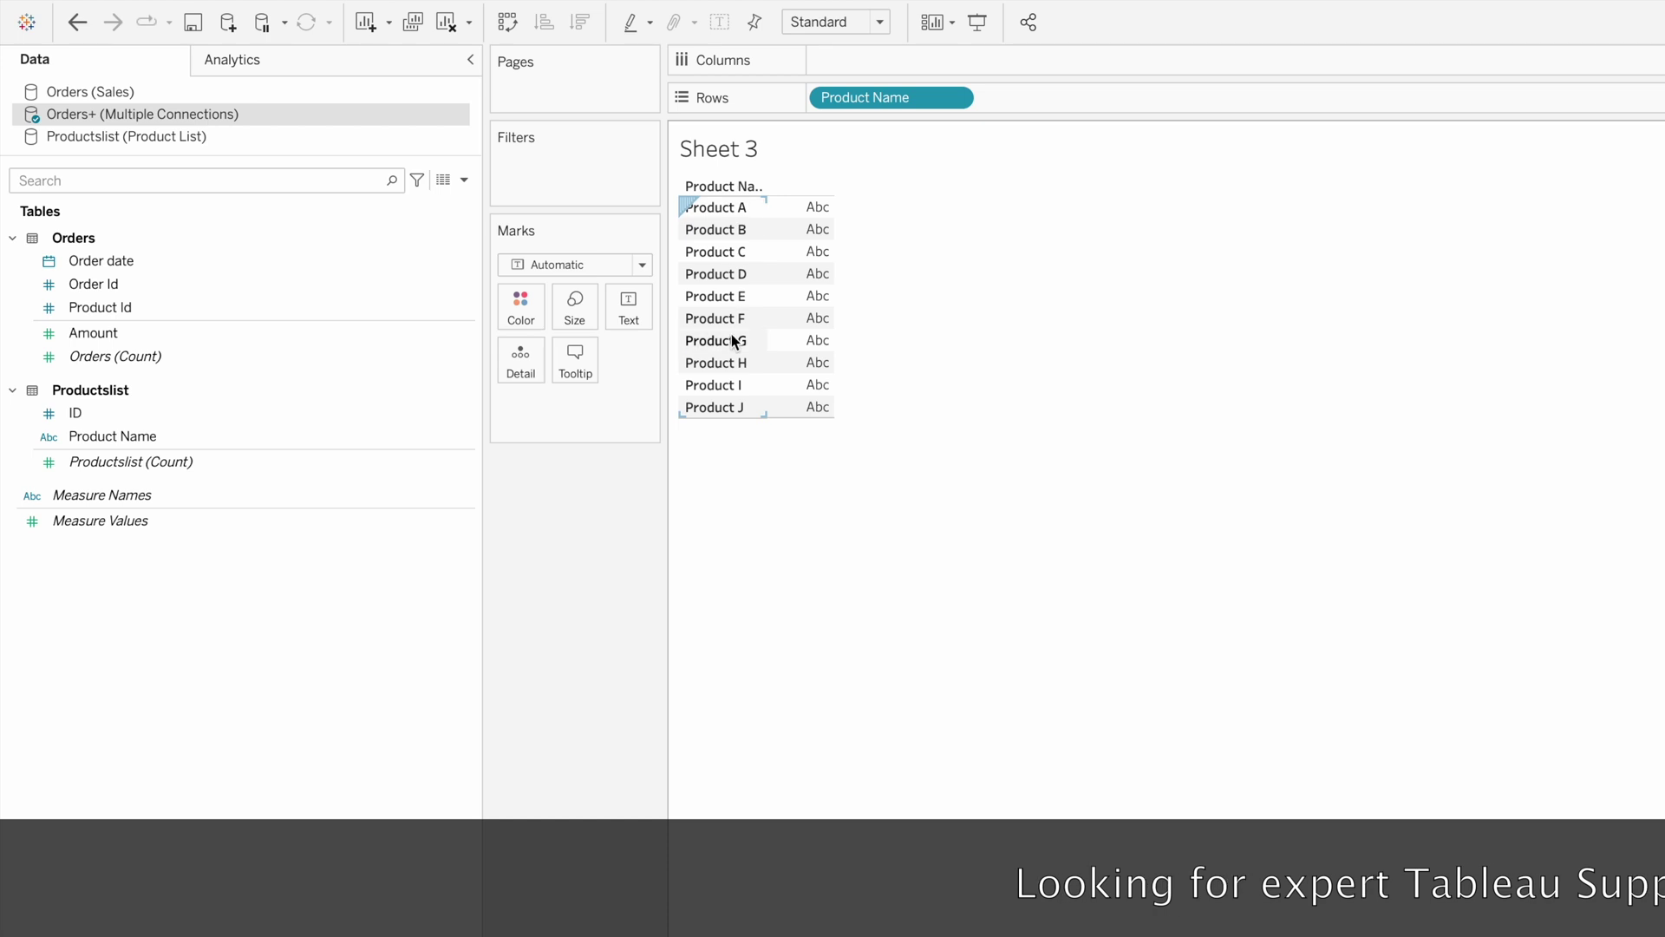
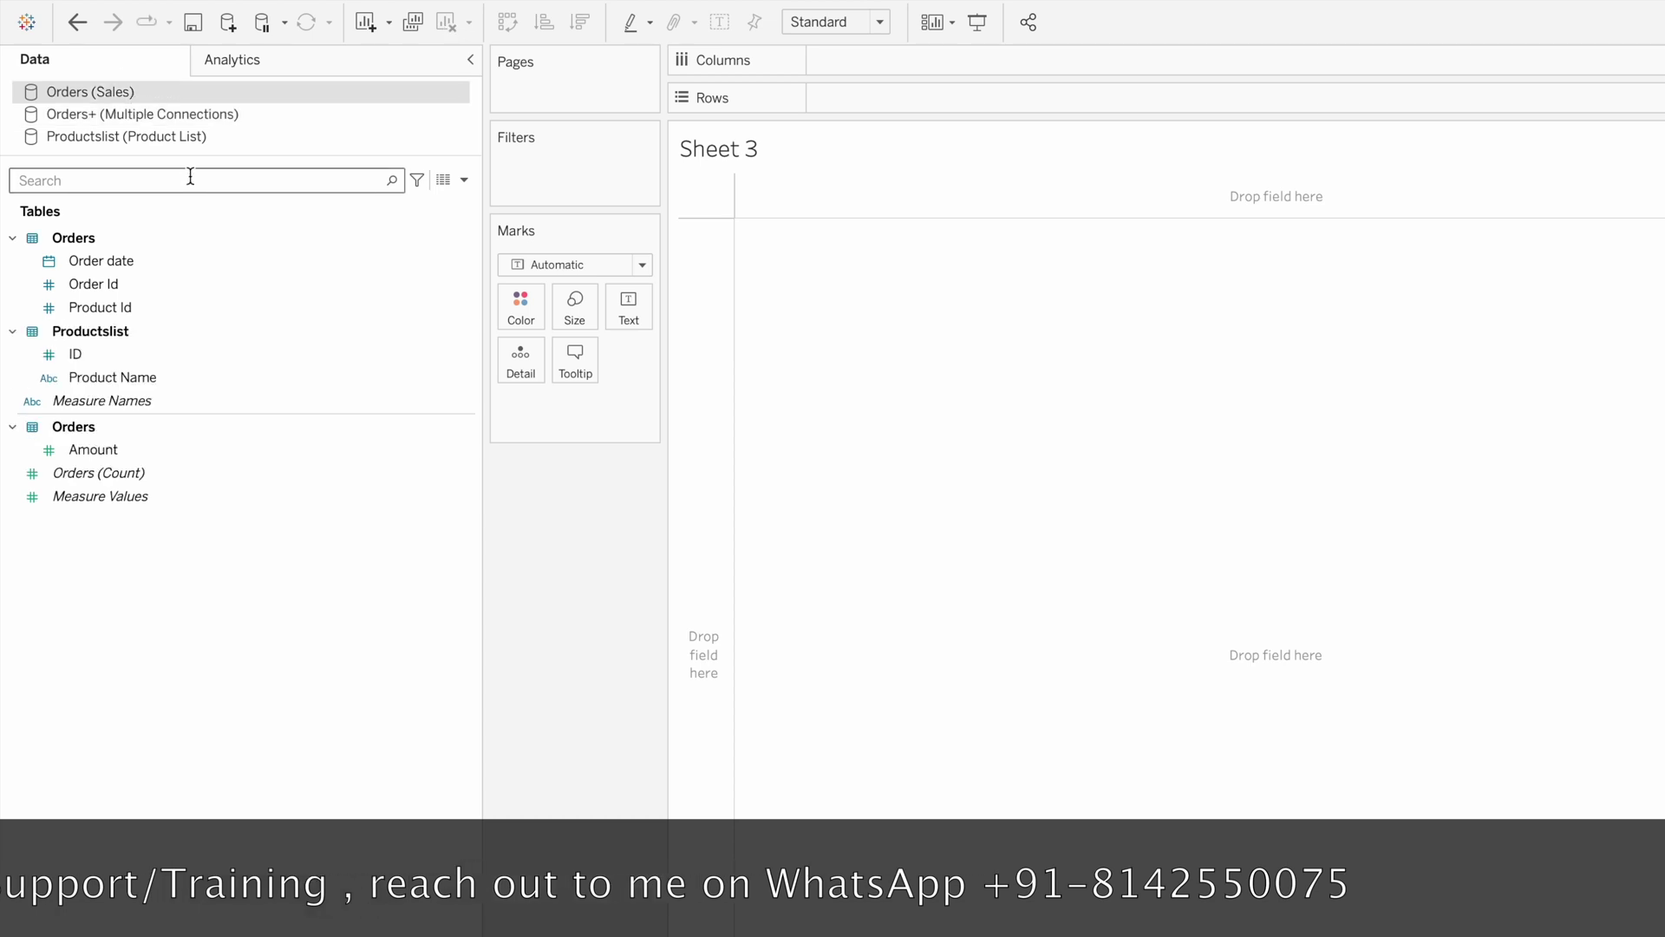
Put Product Name from the joined Orders (Sales) data source on the rows of Sheet 3, and remove it again.
left_click(111, 358)
left_click(111, 374)
left_click_drag(111, 375, 865, 95)
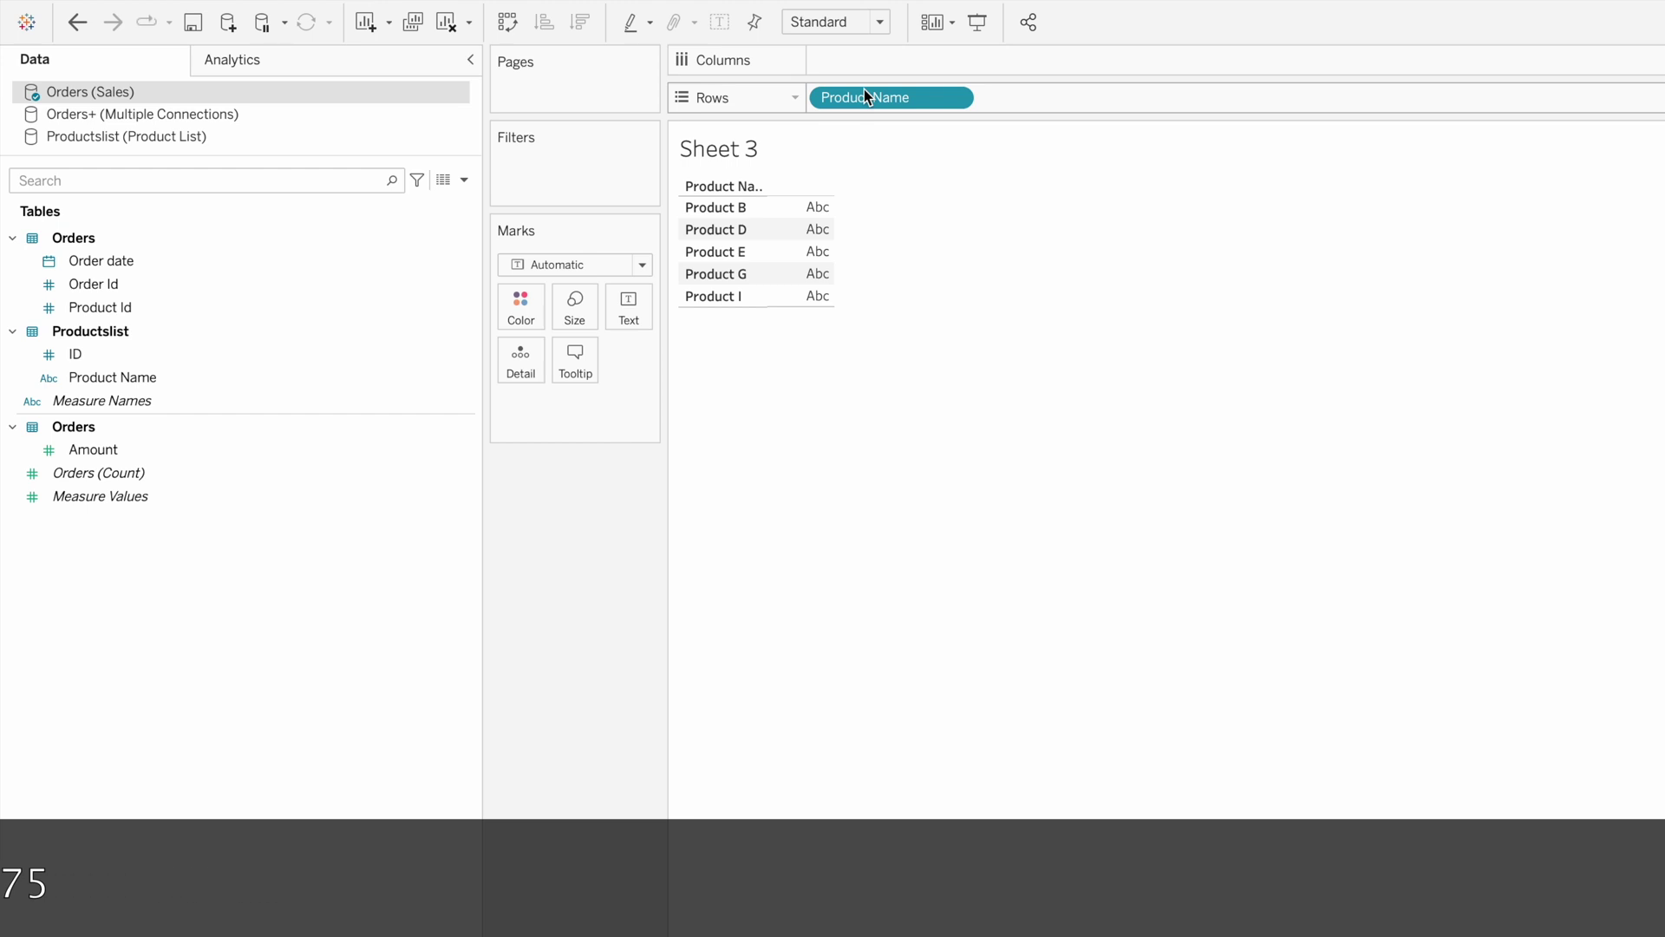
left_click_drag(863, 88, 862, 343)
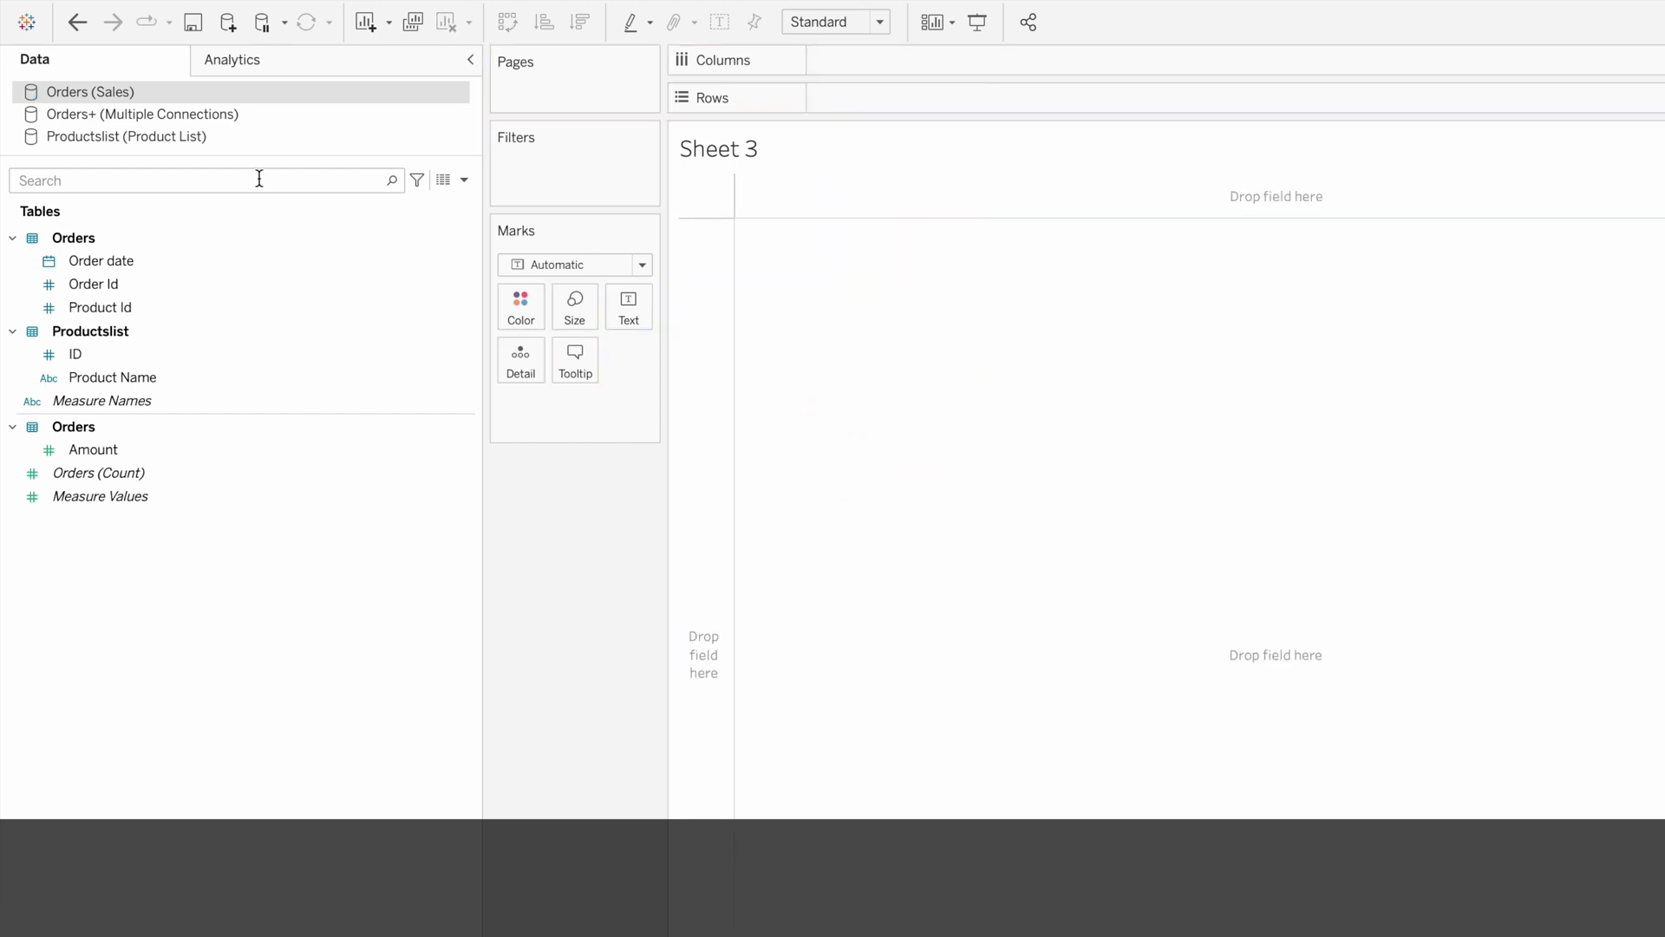
Switch to Orders+ (Multiple Connections), place its Product Name on the rows, and take it off again.
left_click(162, 118)
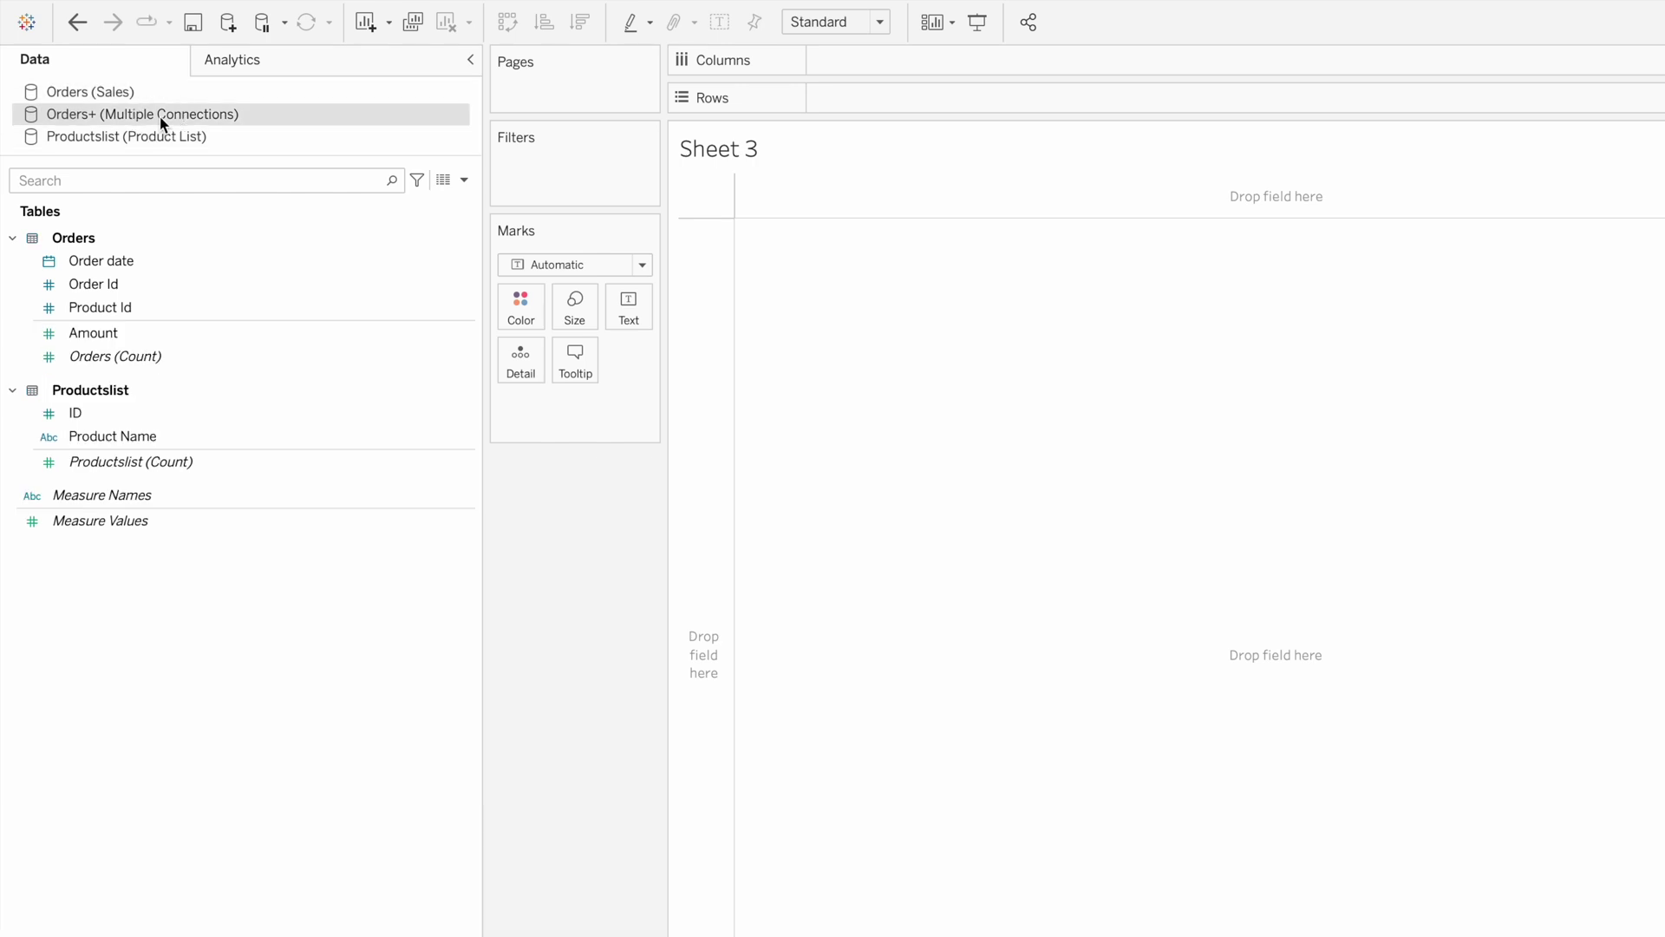
left_click_drag(99, 435, 822, 102)
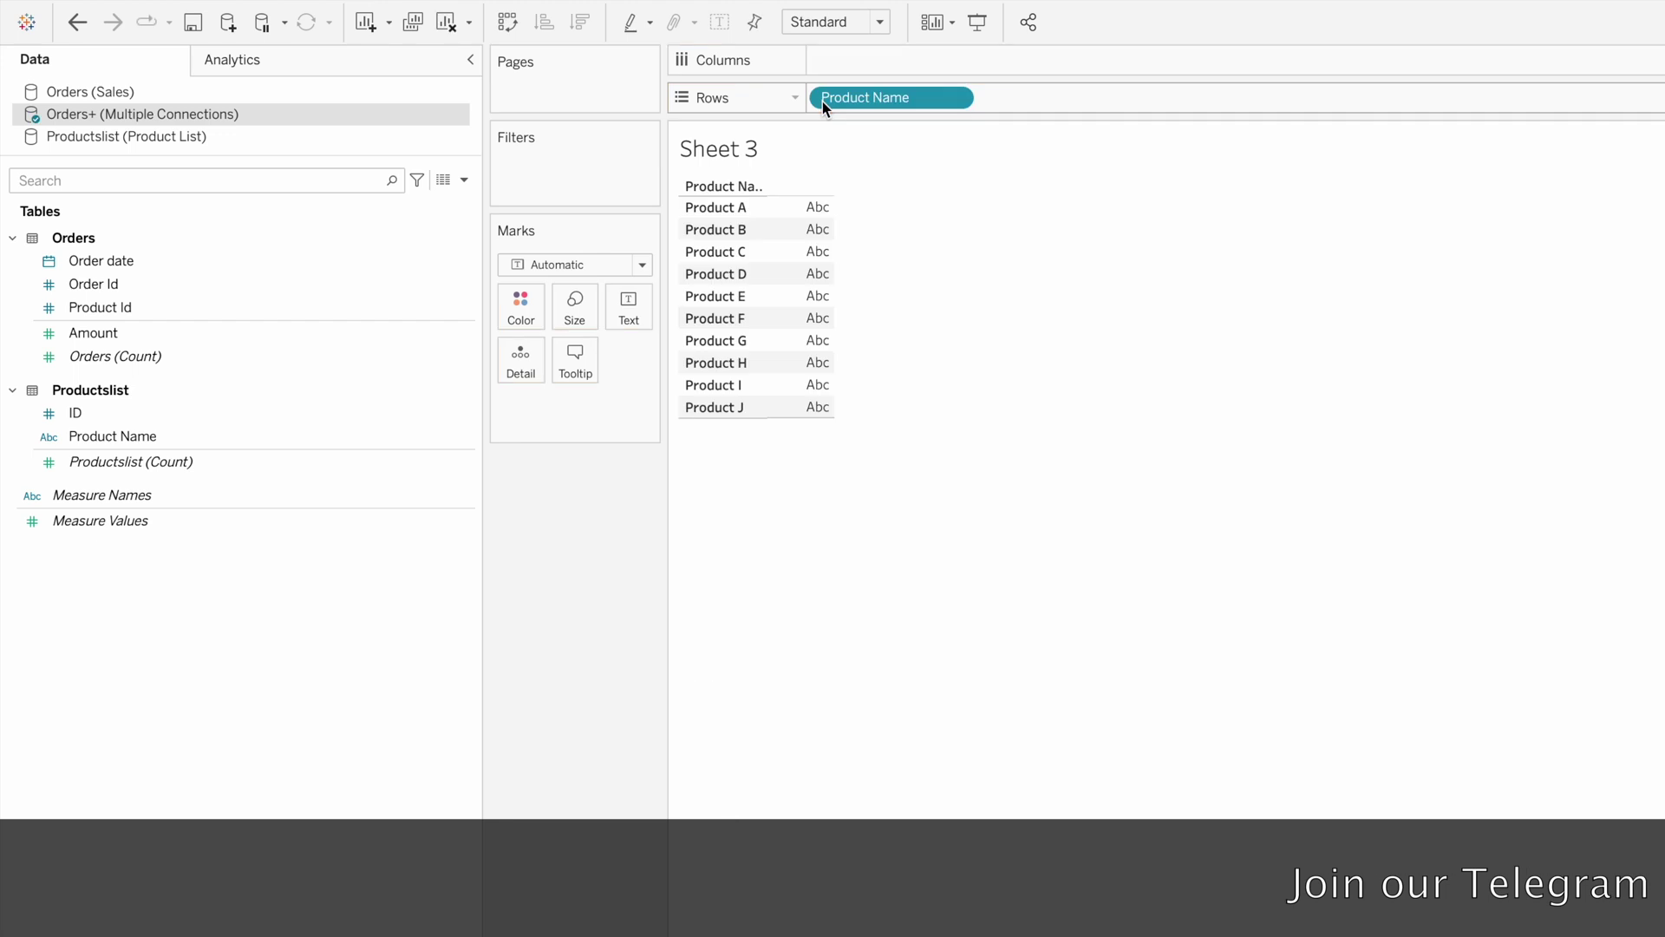
left_click_drag(829, 99, 180, 366)
Build the rows of Sheet 3 from the Orders+ data source with Order Id, Product Id and Product Name, in that order.
left_click(109, 283)
left_click_drag(109, 305, 843, 102)
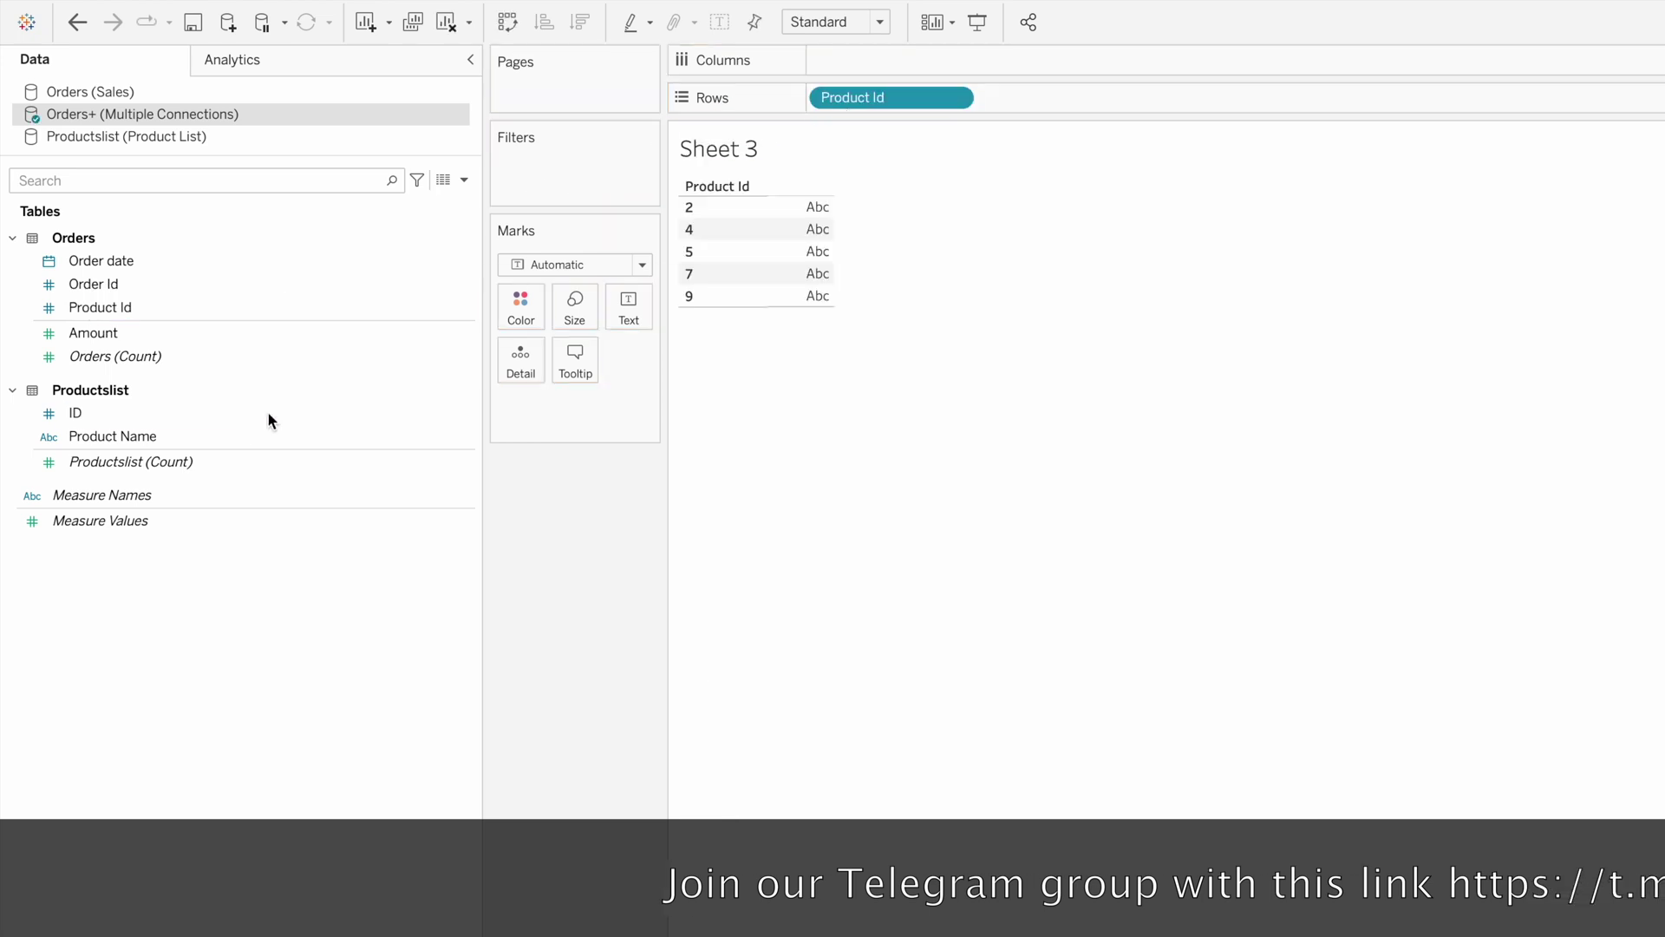
left_click(175, 438)
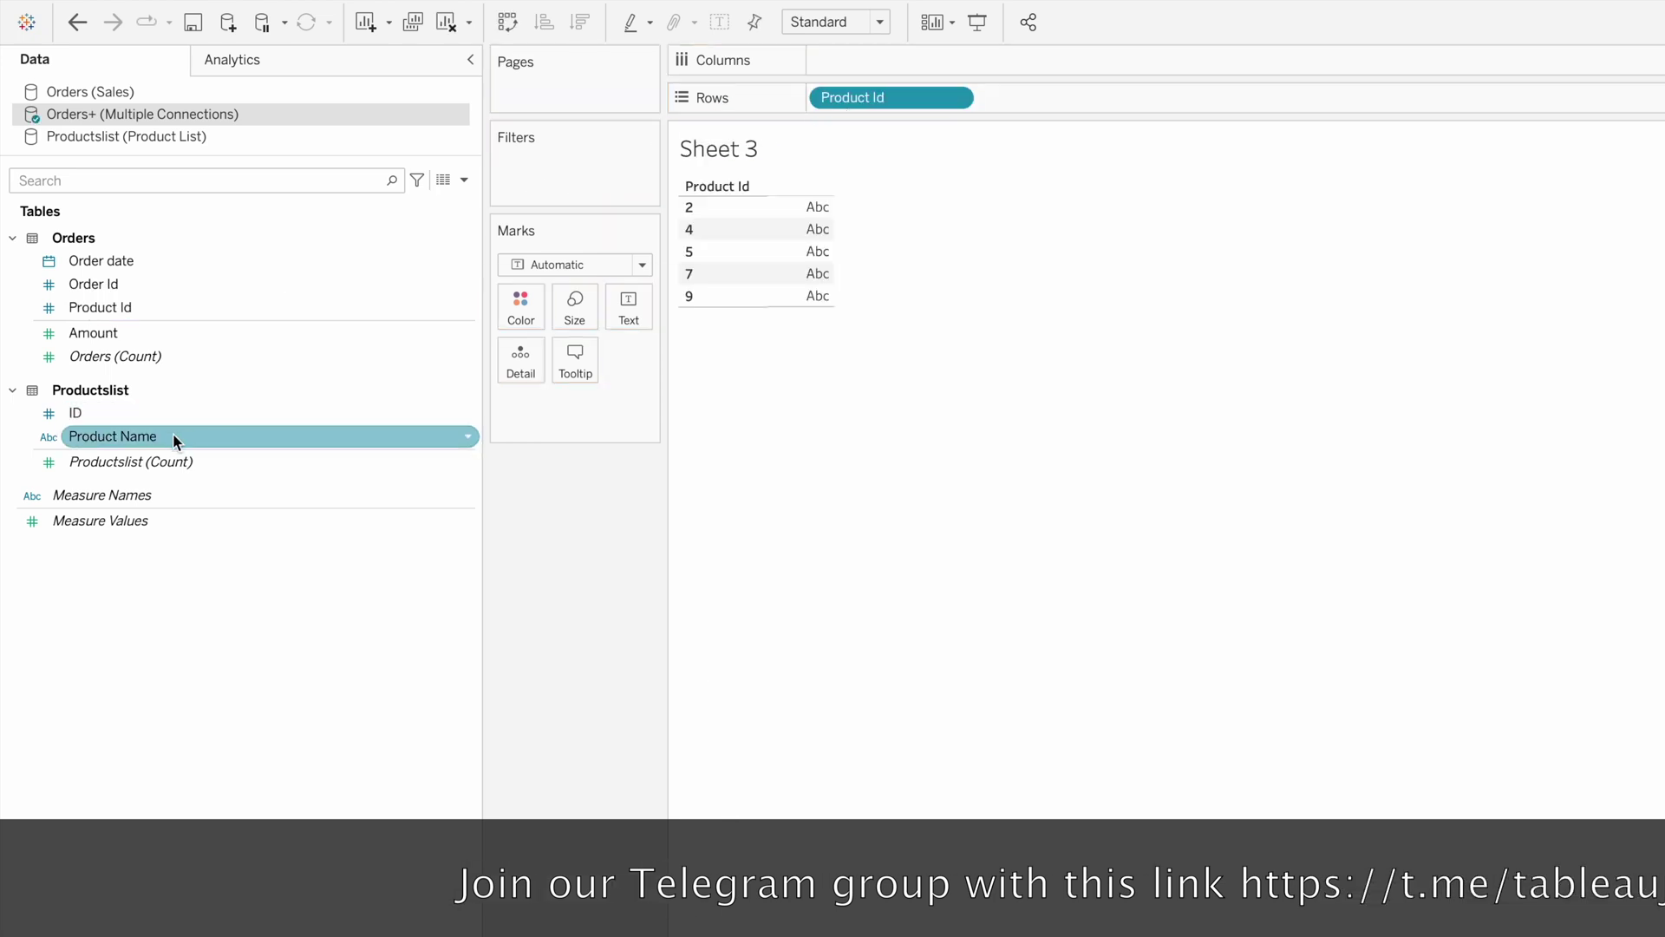
left_click(122, 332)
left_click_drag(111, 284, 815, 102)
left_click(223, 435)
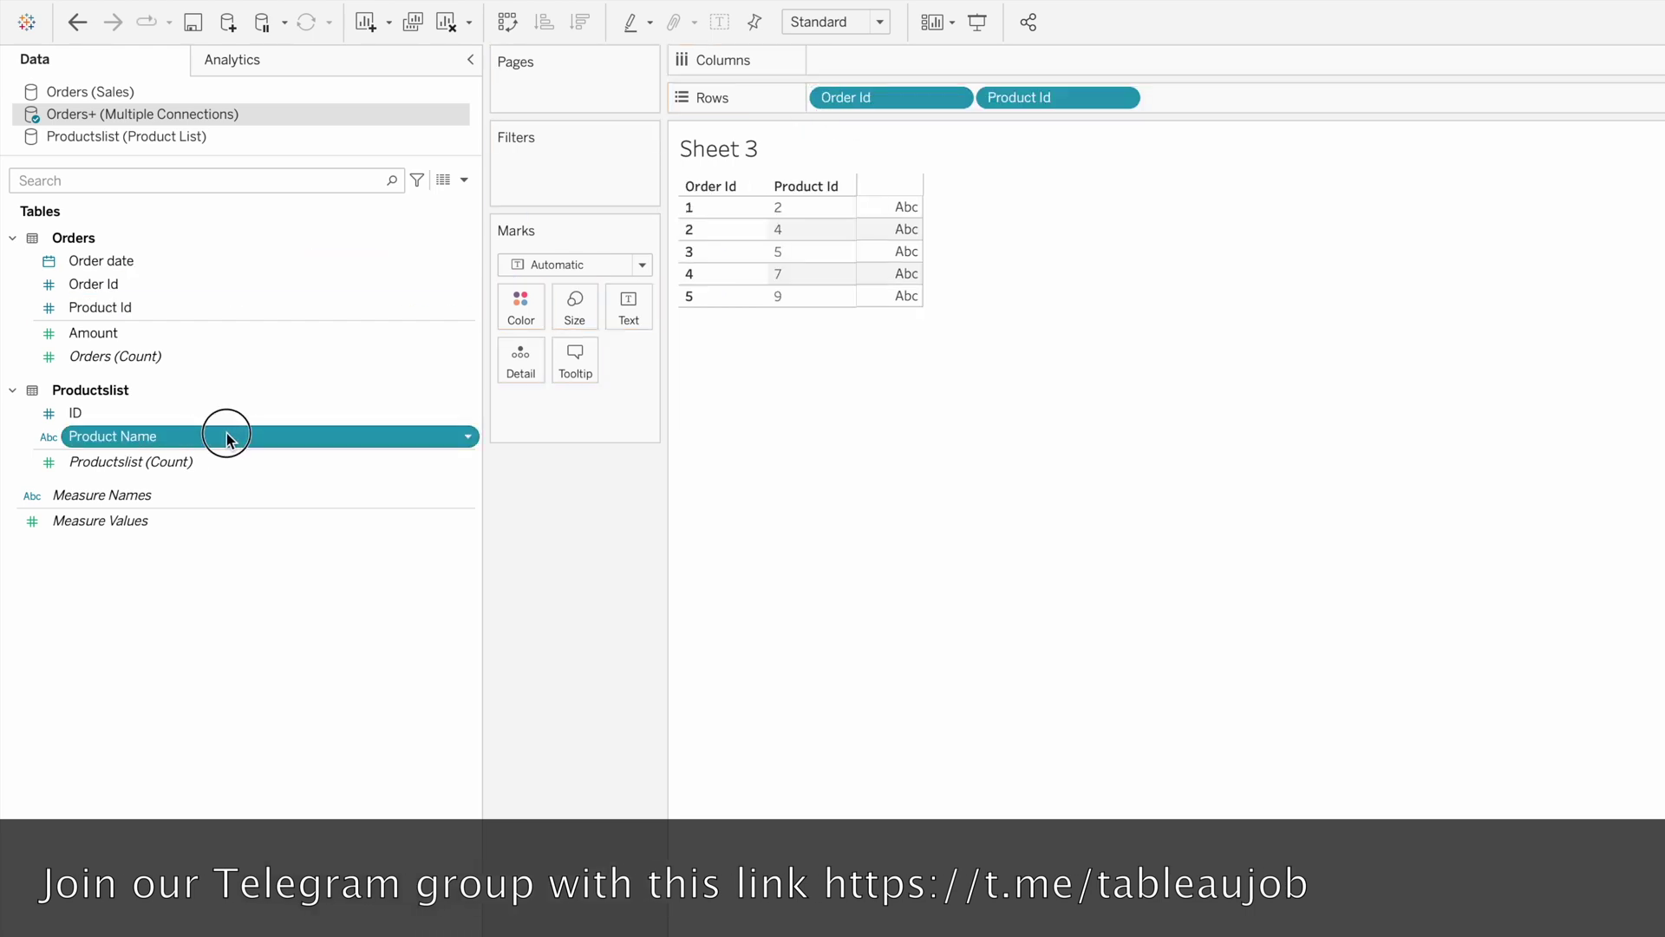
left_click_drag(226, 437, 1256, 108)
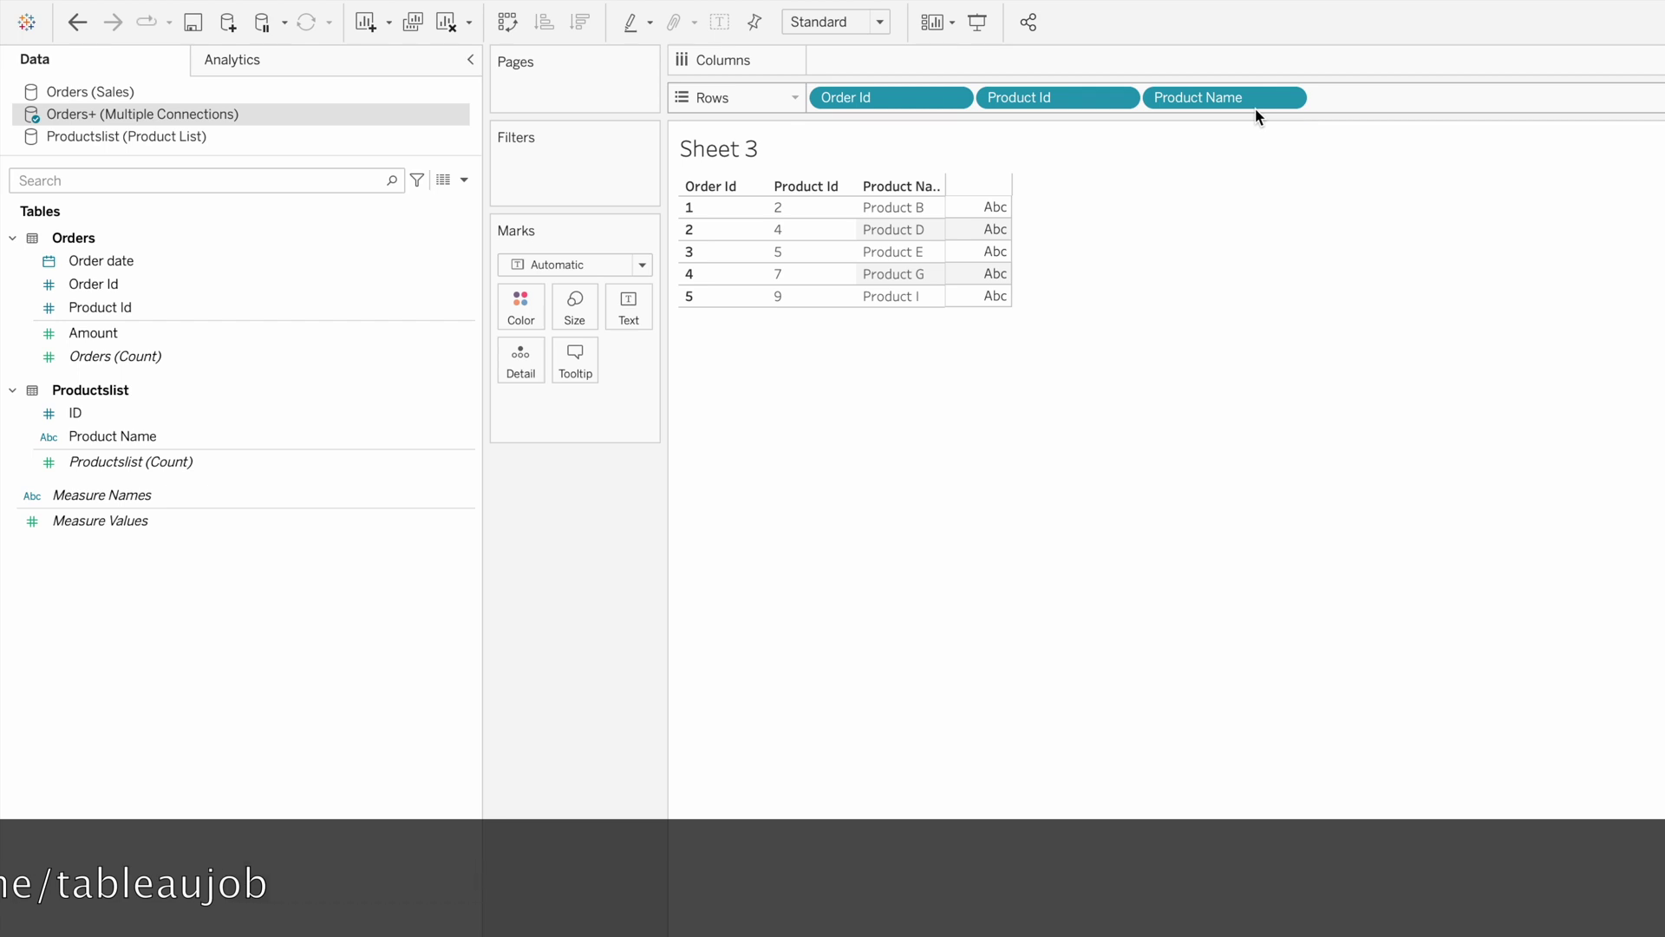
Compare the field lists of the Orders (Sales) and Orders+ (Multiple Connections) data sources.
left_click(151, 92)
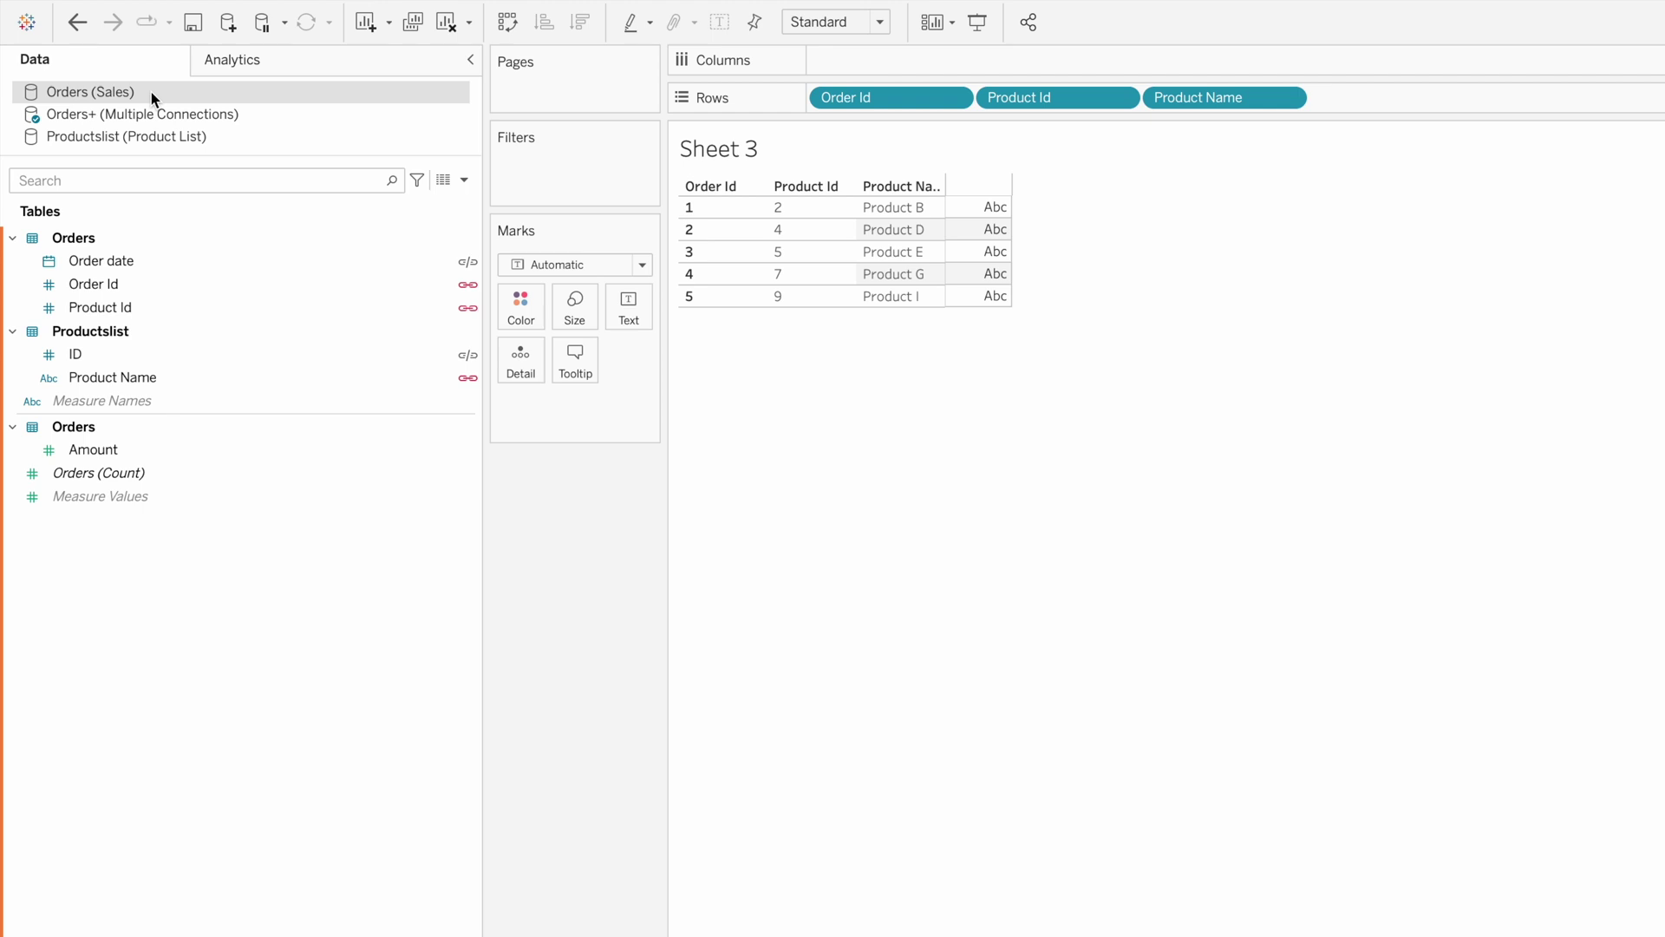
left_click(144, 113)
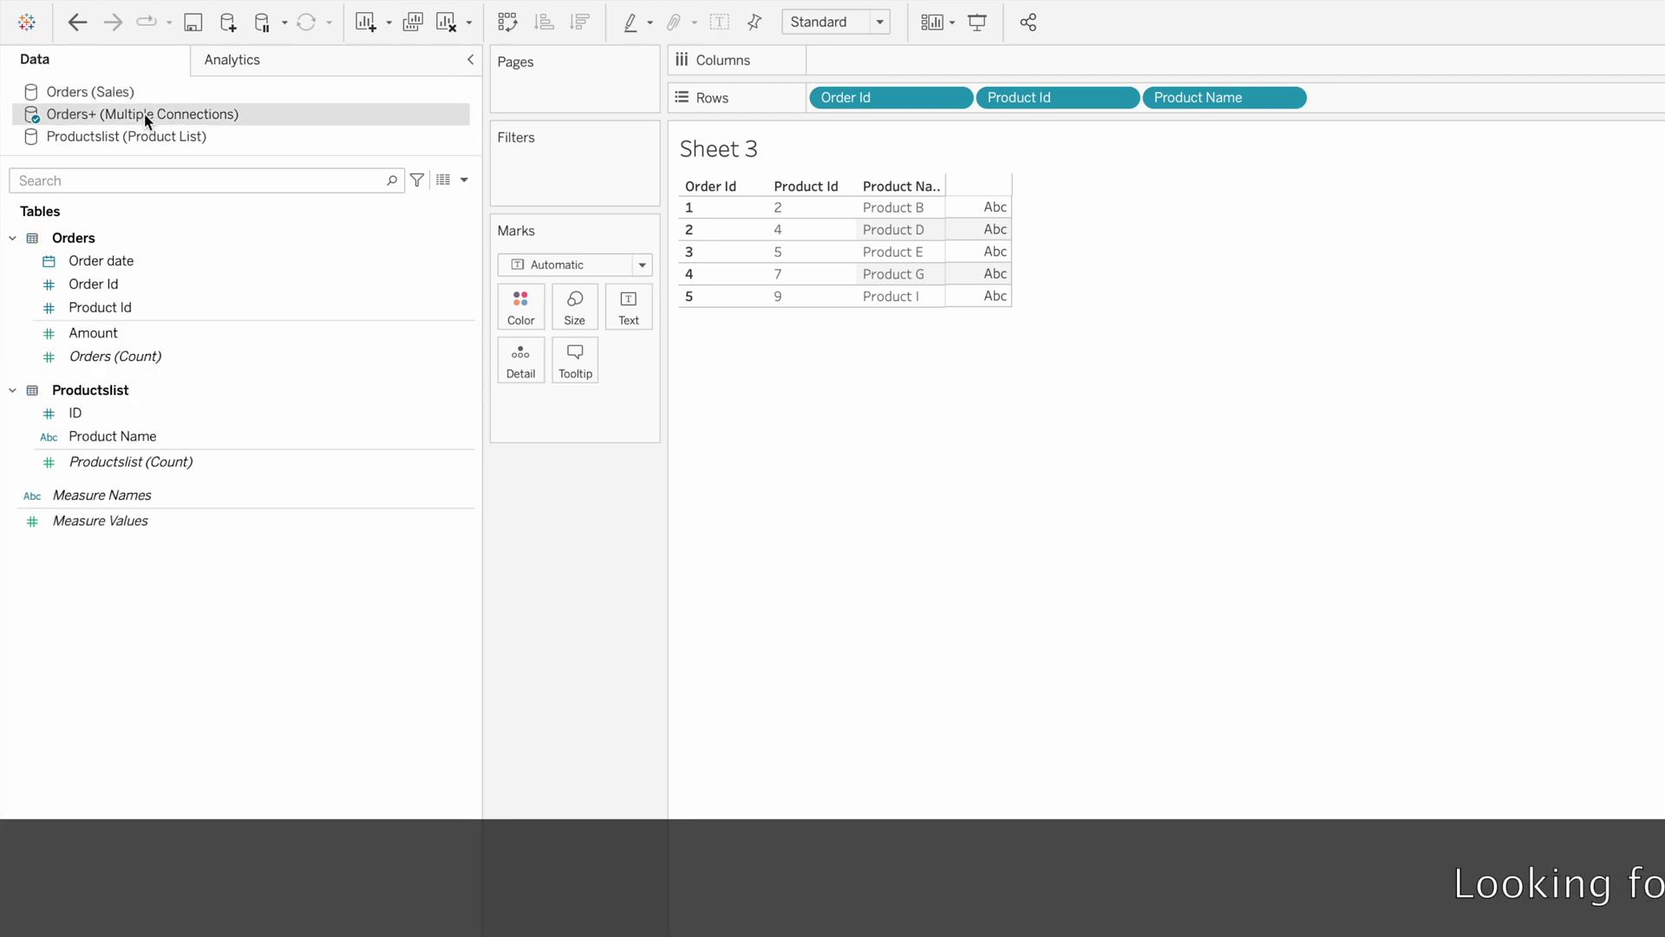